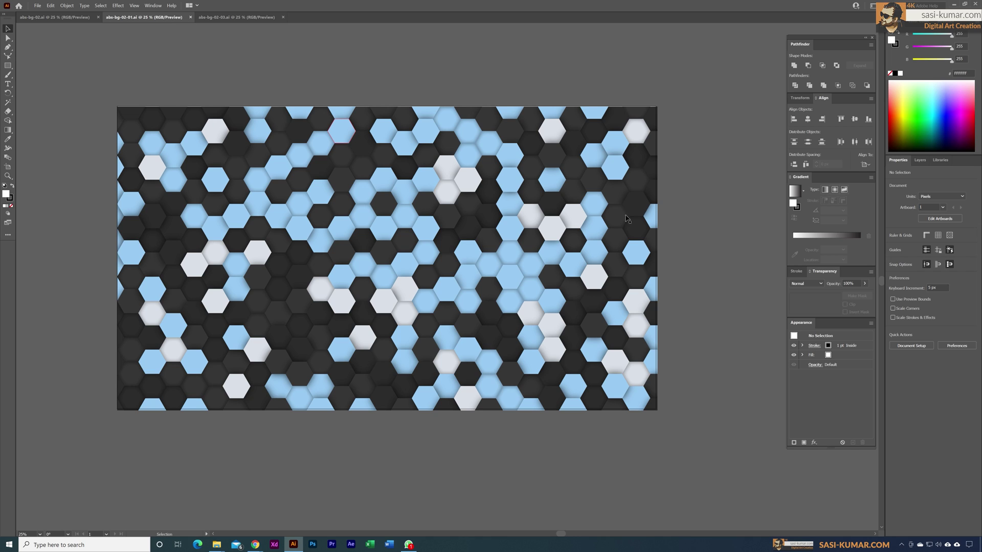
left_click(69, 20)
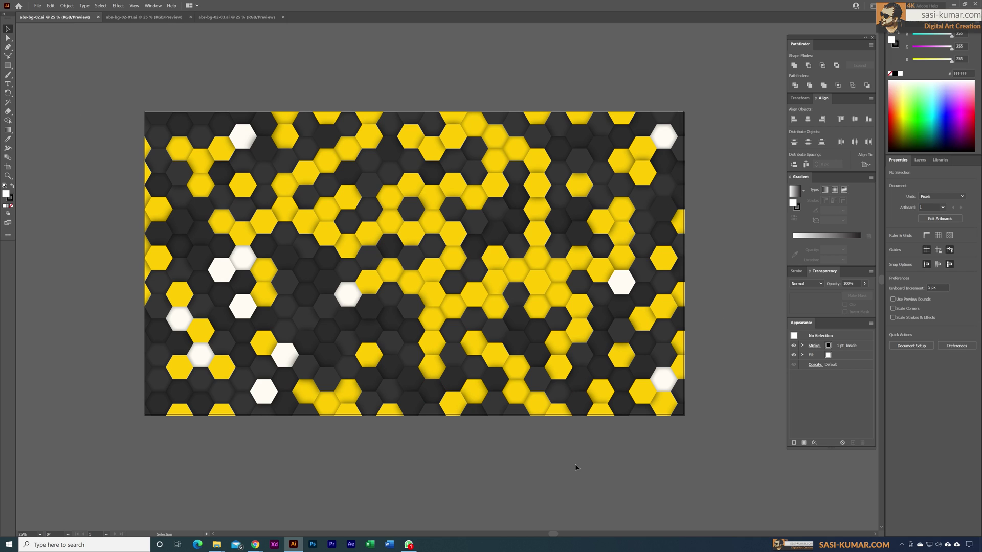
left_click(227, 21)
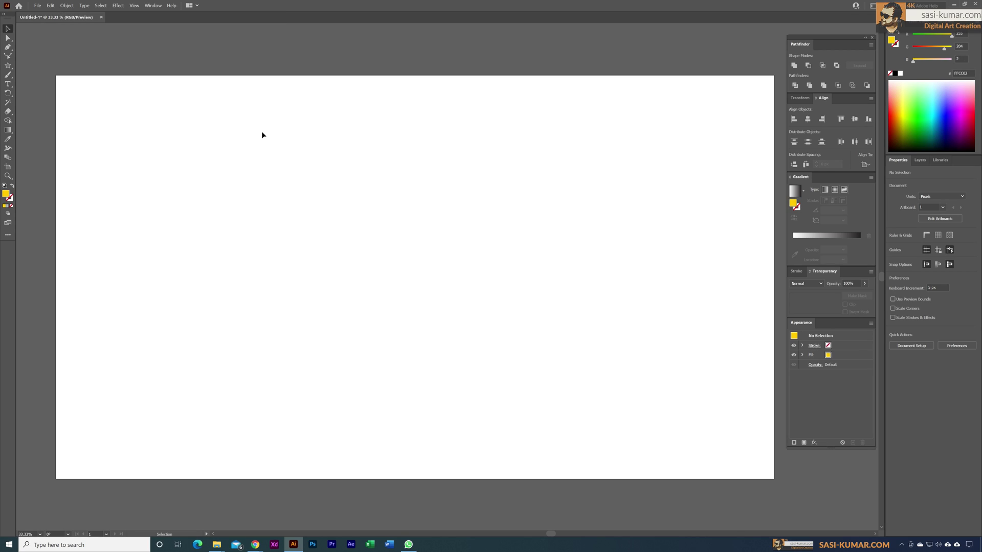
Create a yellow 6-sided polygon with a 100 px radius and move it into the left half of the artboard.
left_click(12, 68)
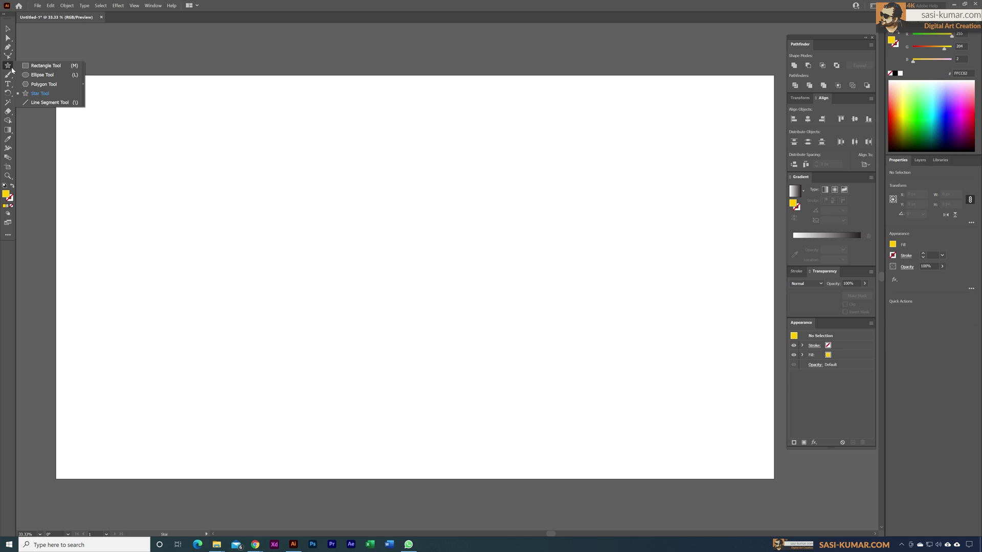
left_click(46, 83)
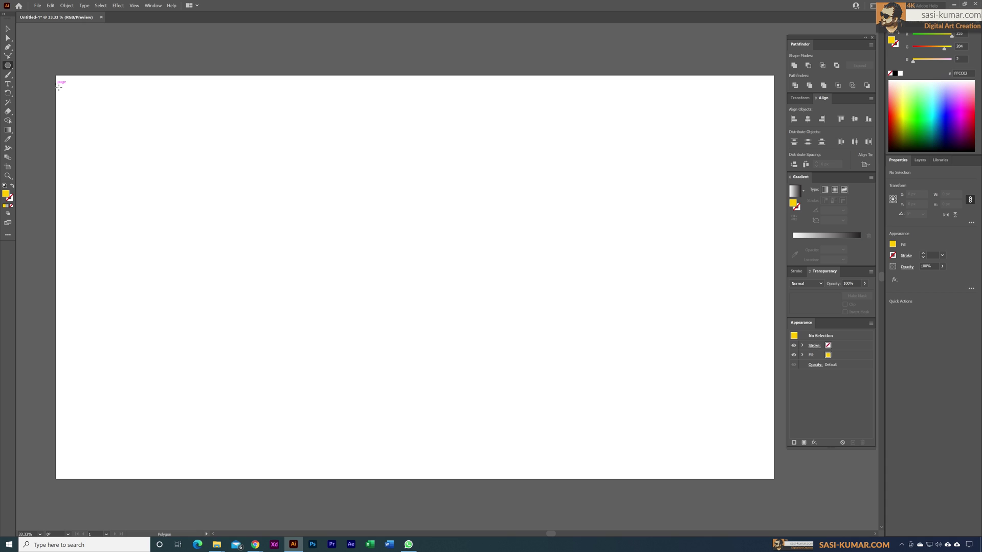
left_click(430, 232)
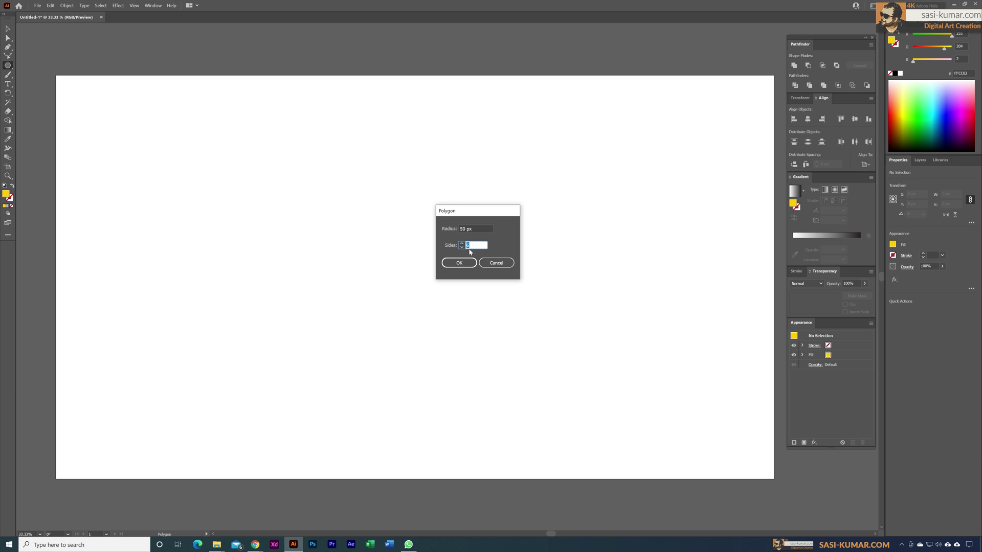
double_click(460, 230)
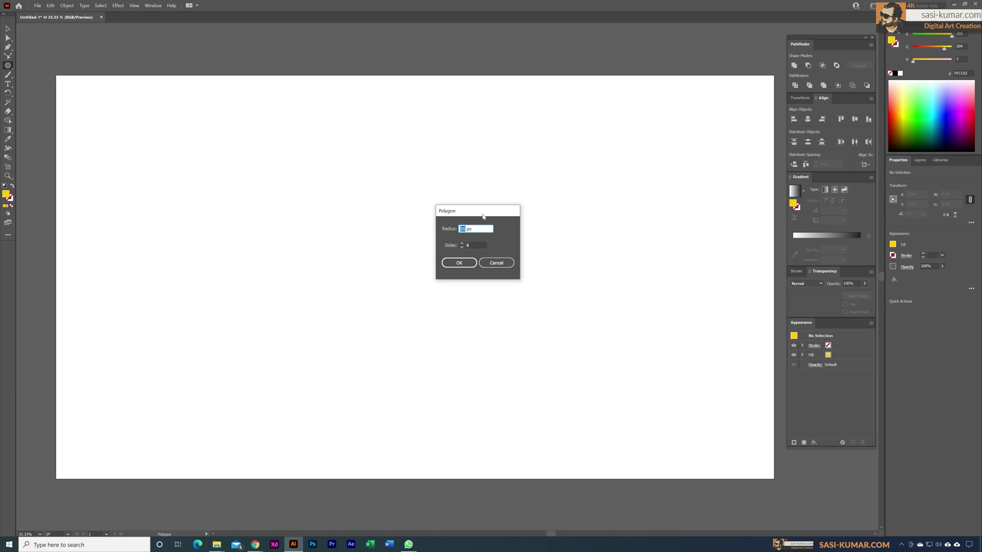
type("100")
left_click(466, 264)
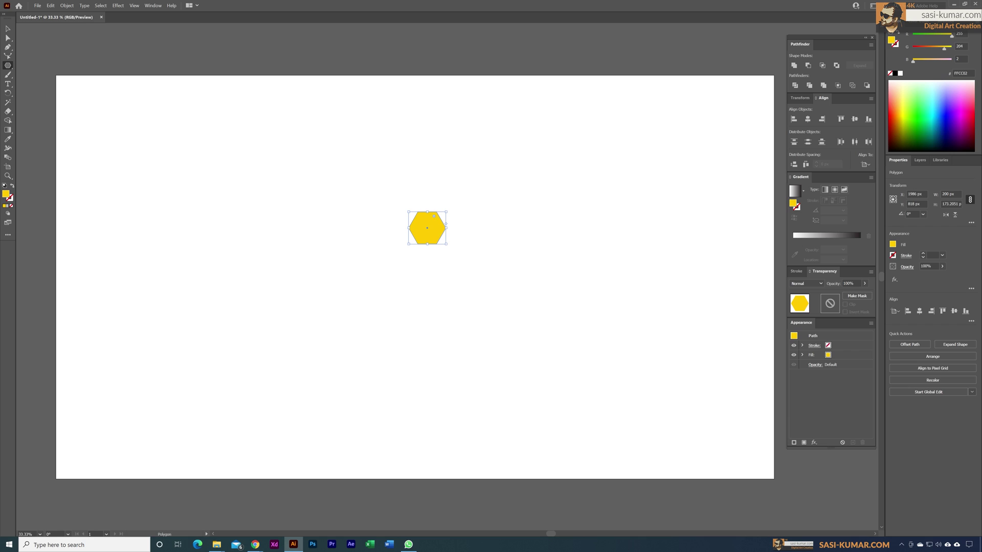
key("v")
left_click_drag(425, 232, 344, 234)
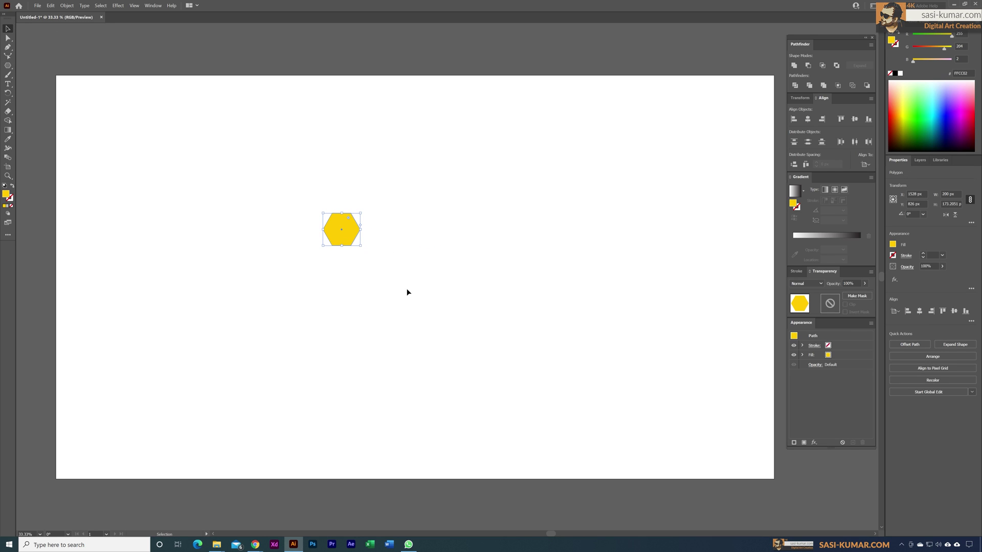
Turn the hexagon into a grid repeat and set its grid type to vertically offset every other column.
left_click(67, 5)
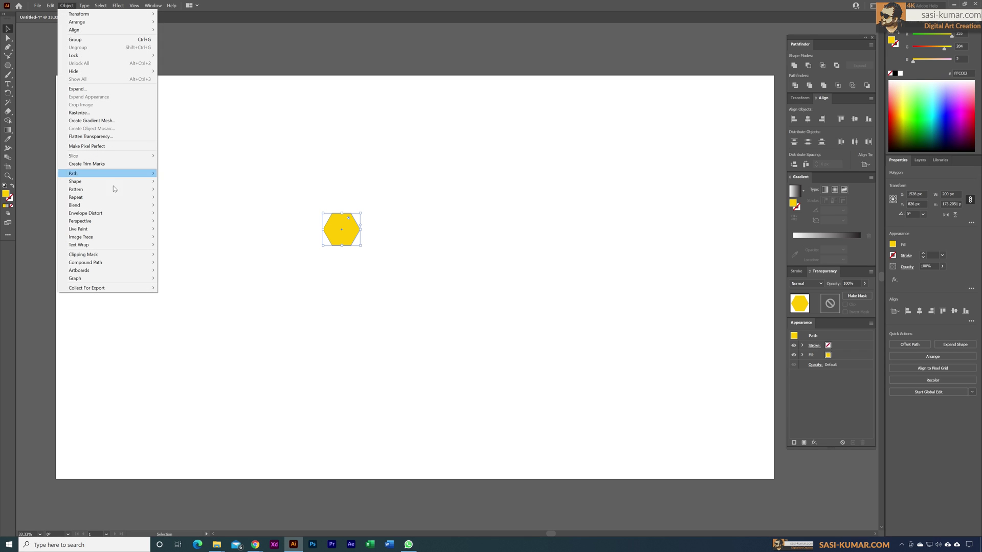
mouse_move(113, 199)
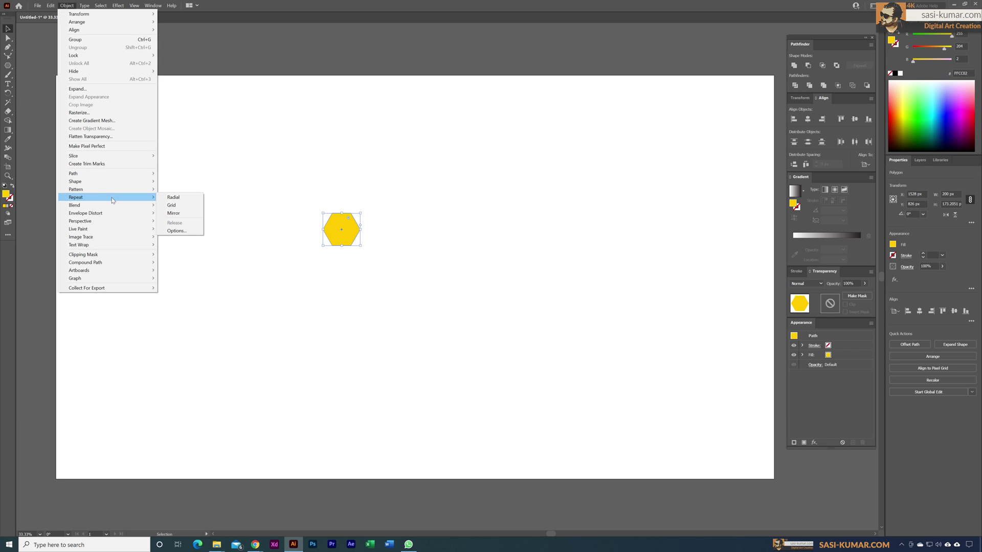
left_click(172, 205)
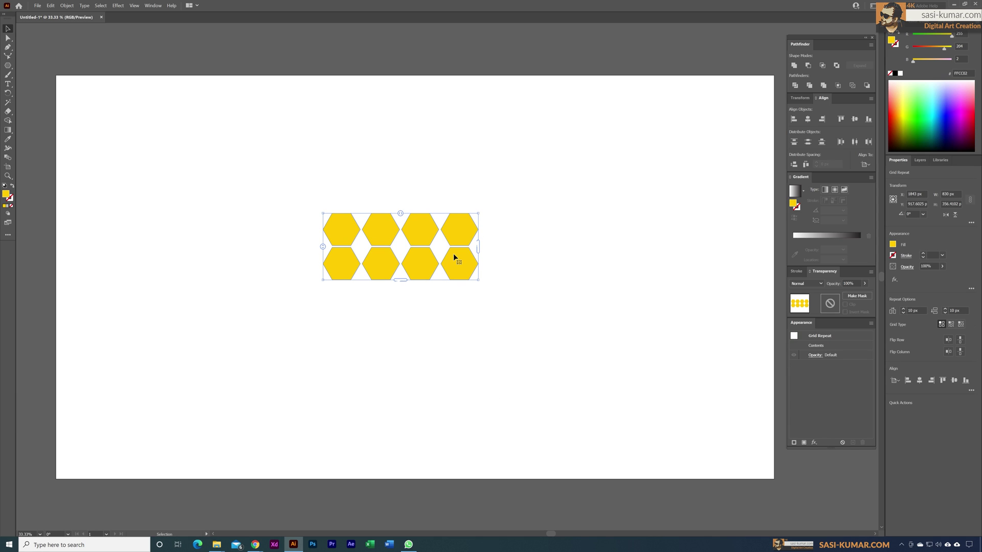
left_click(961, 325)
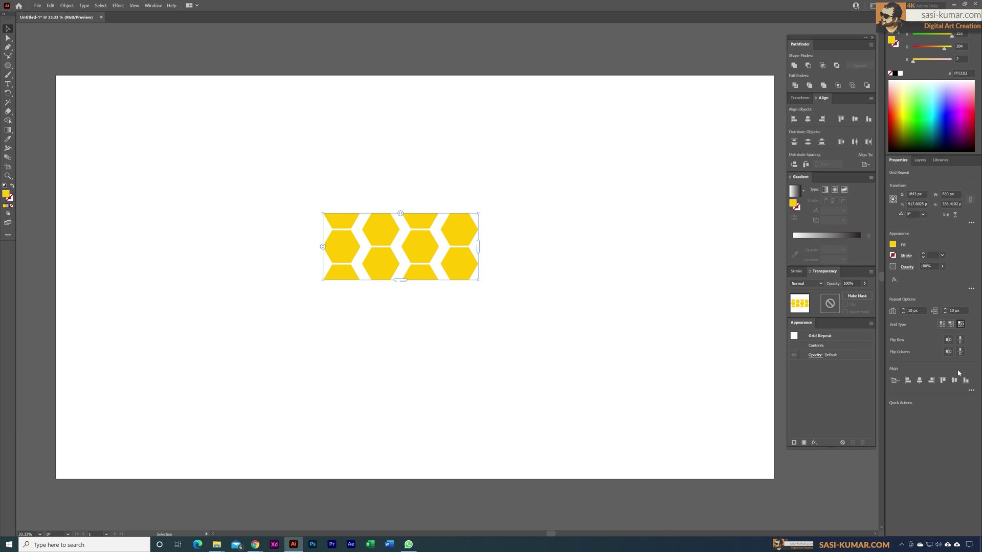
Set the grid repeat's vertical spacing to 0 px and its horizontal spacing to -50 px so the hexagons interlock.
double_click(952, 313)
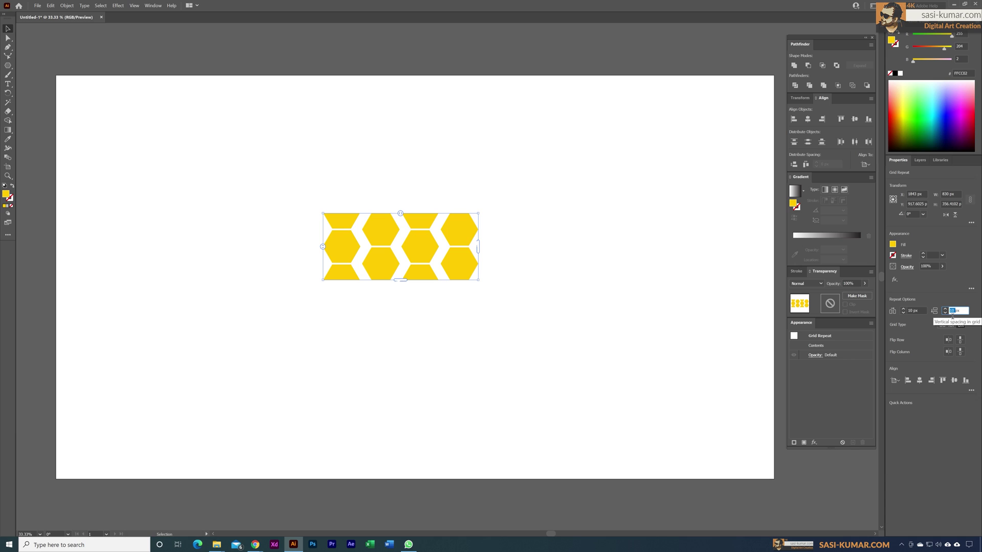
type("0")
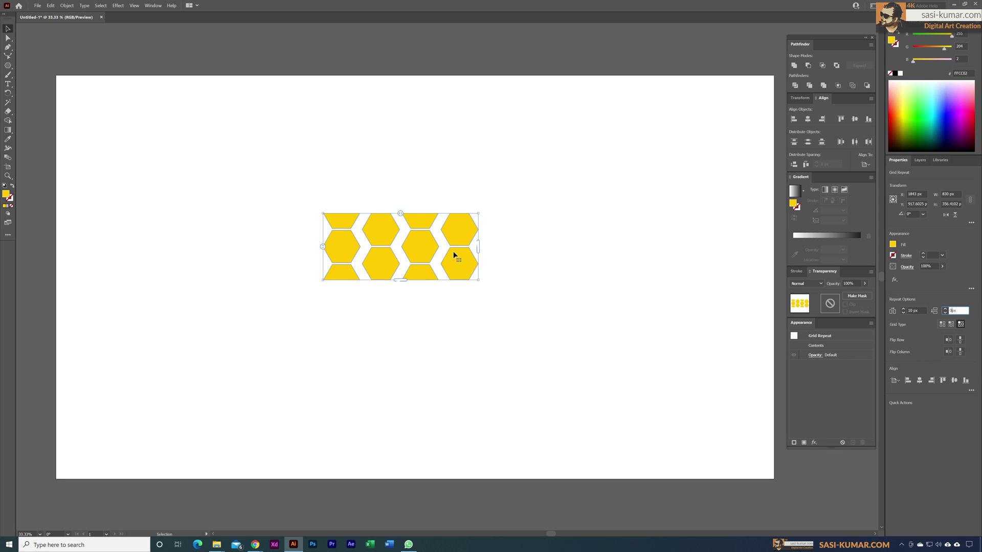
left_click(914, 311)
double_click(911, 311)
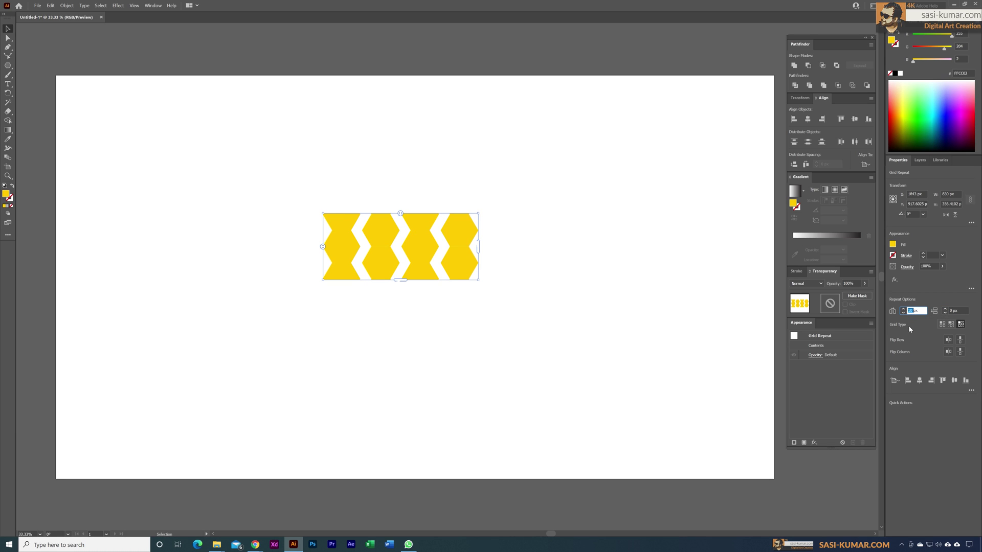
key("BackSpace")
key("Return")
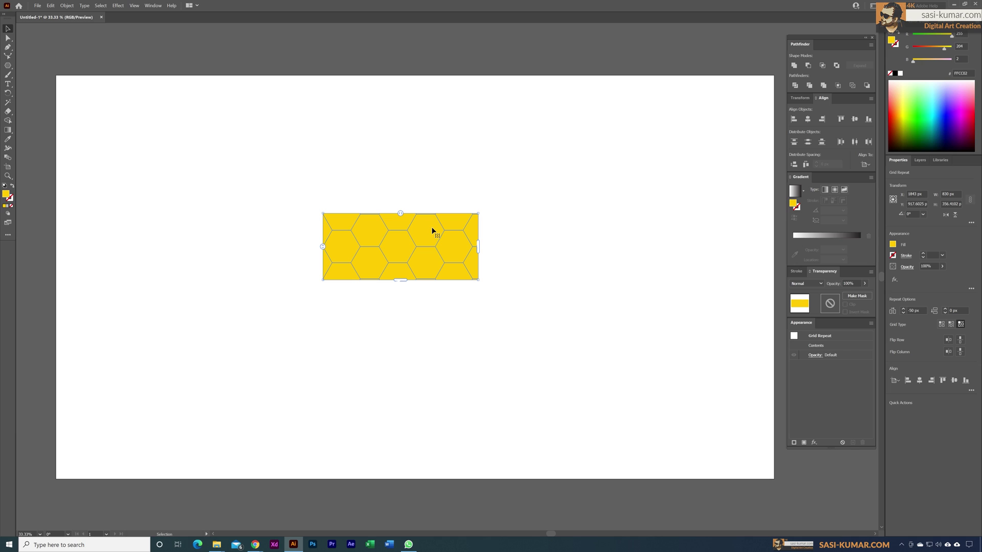
Align the hexagon grid to the artboard's top-left corner and extend it to cover the whole artboard.
left_click(793, 118)
left_click(838, 119)
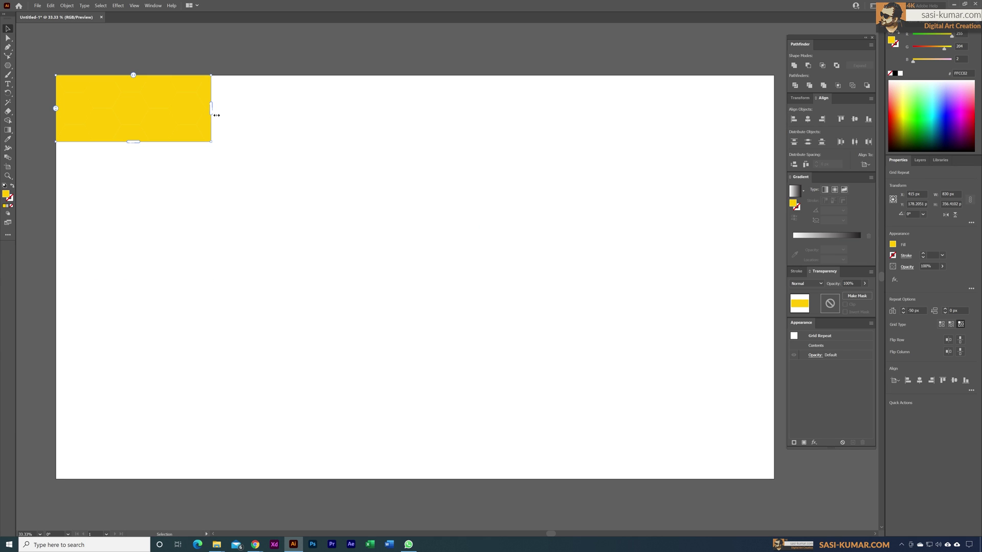
left_click_drag(217, 115, 777, 112)
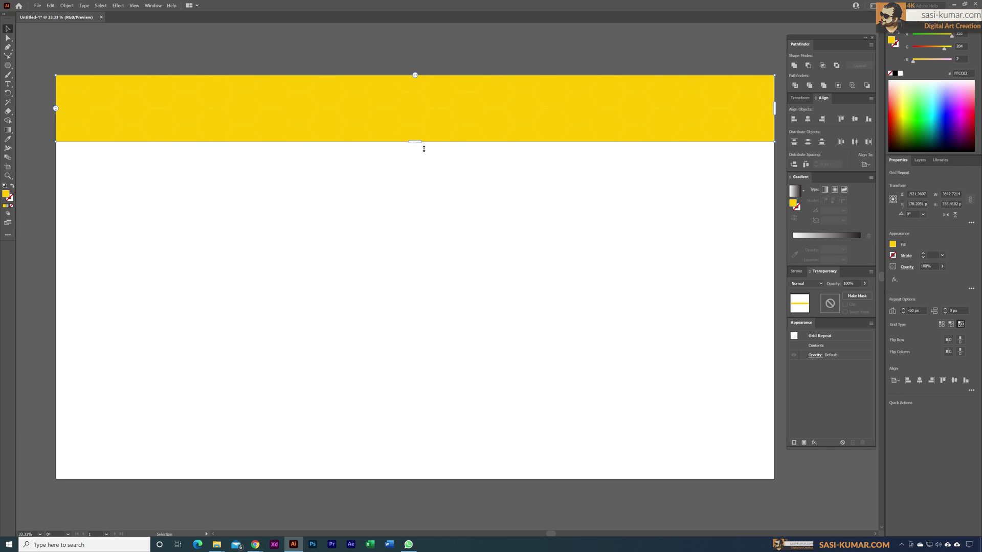
left_click_drag(416, 143, 418, 483)
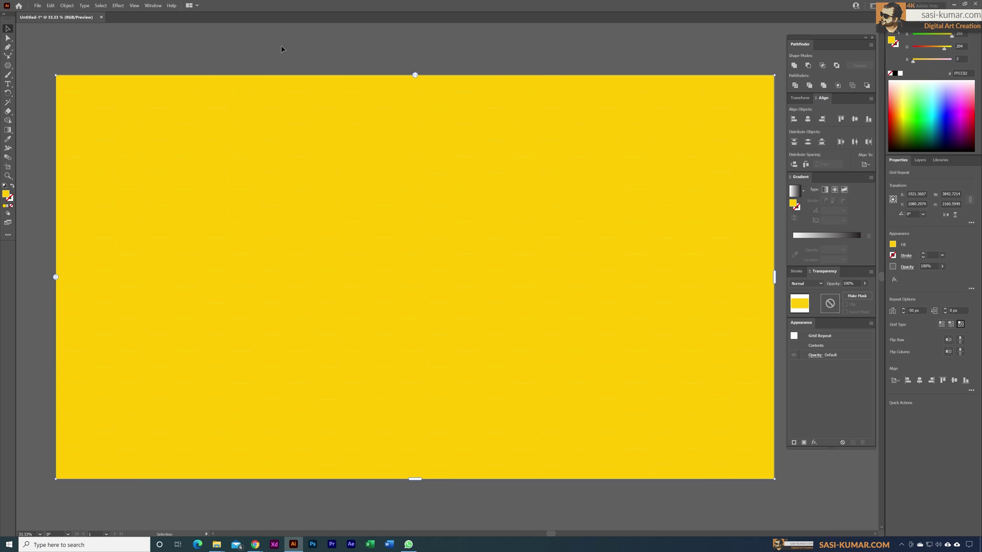
Expand the grid repeat's object and fill into individual hexagon shapes and deselect them.
key("ctrl+minus")
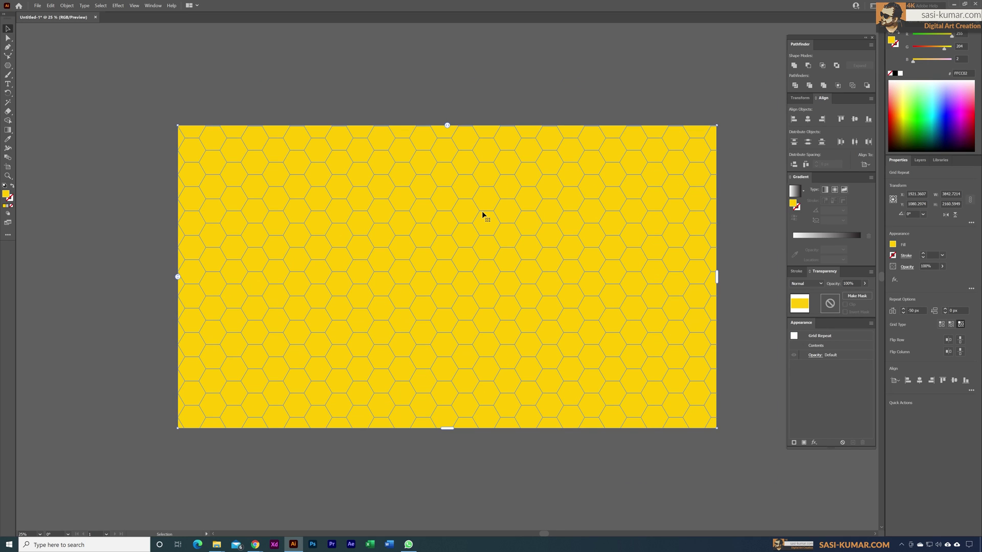
left_click_drag(454, 107, 432, 109)
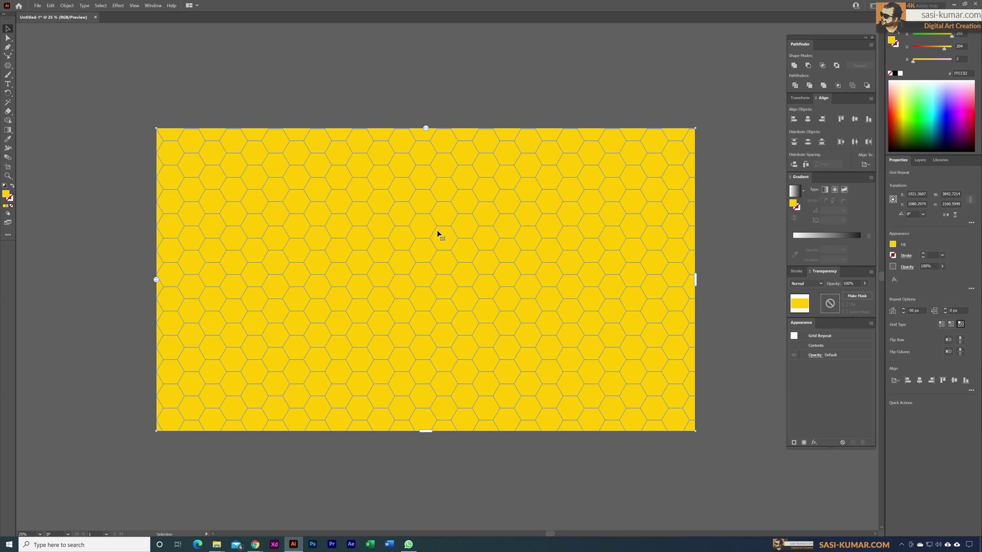
left_click(67, 6)
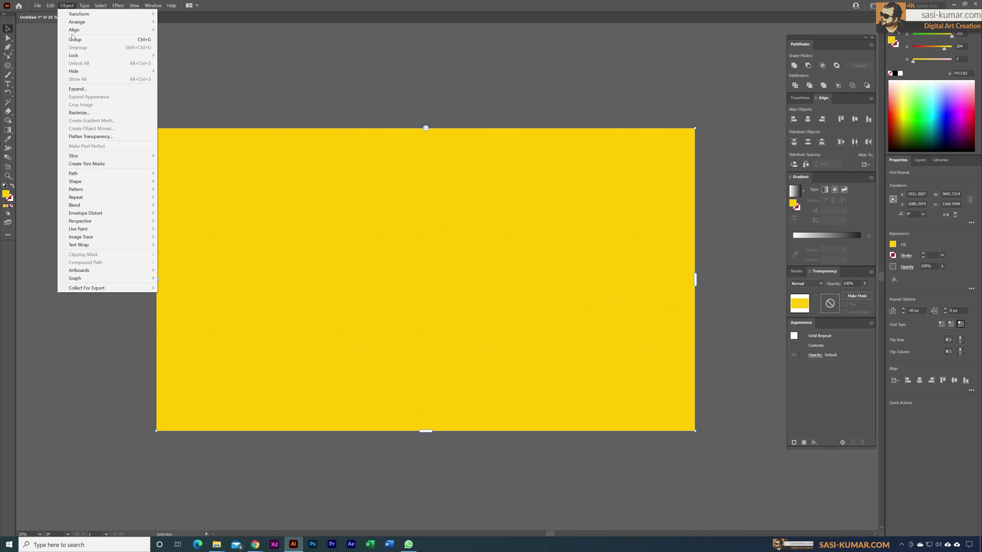
left_click(77, 89)
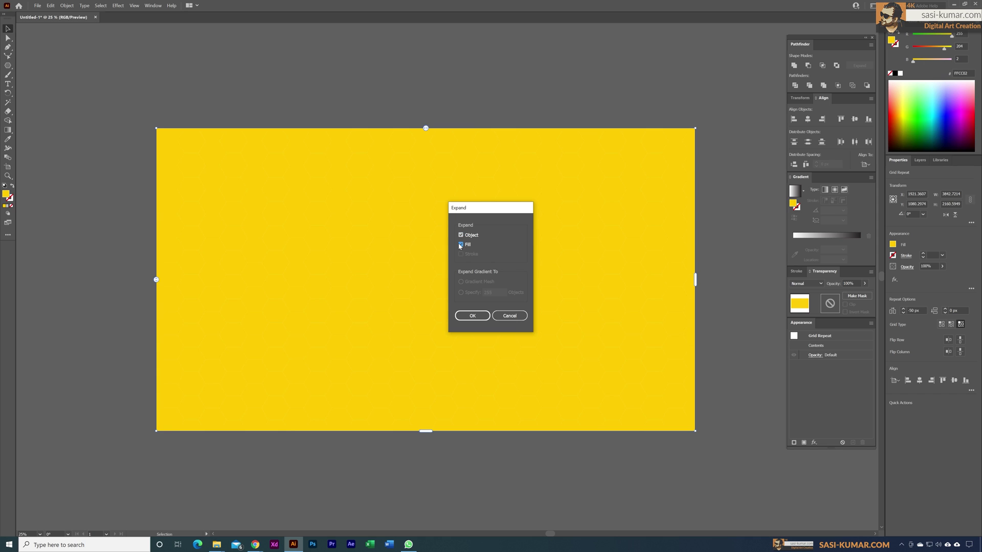
left_click(473, 316)
left_click(453, 79)
Directly select hexagons scattered randomly across the whole artboard and fill them with dark grey 353535.
left_click(7, 40)
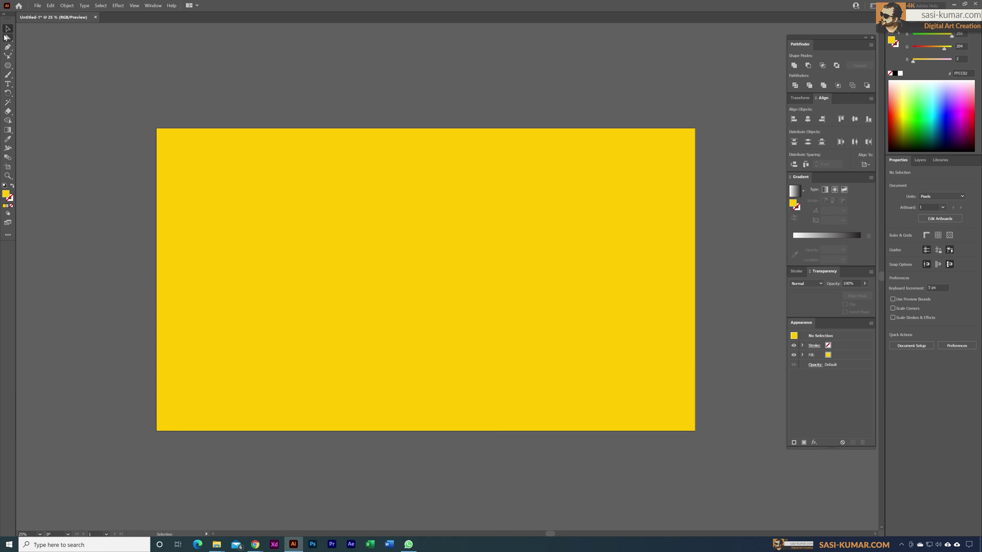
left_click_drag(362, 207, 448, 365)
left_click_drag(448, 365, 449, 238)
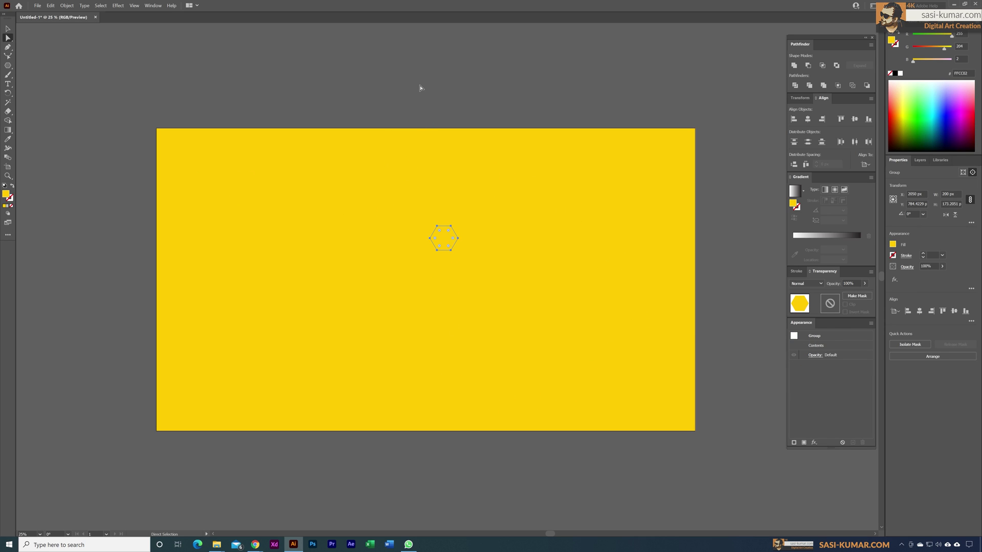
left_click(419, 88)
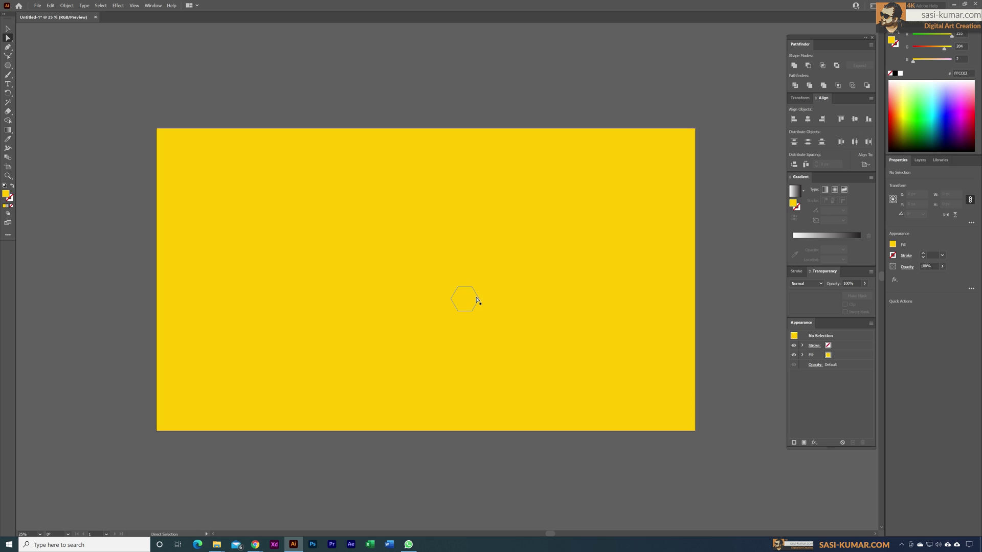
left_click(182, 402)
left_click(182, 401, "shift")
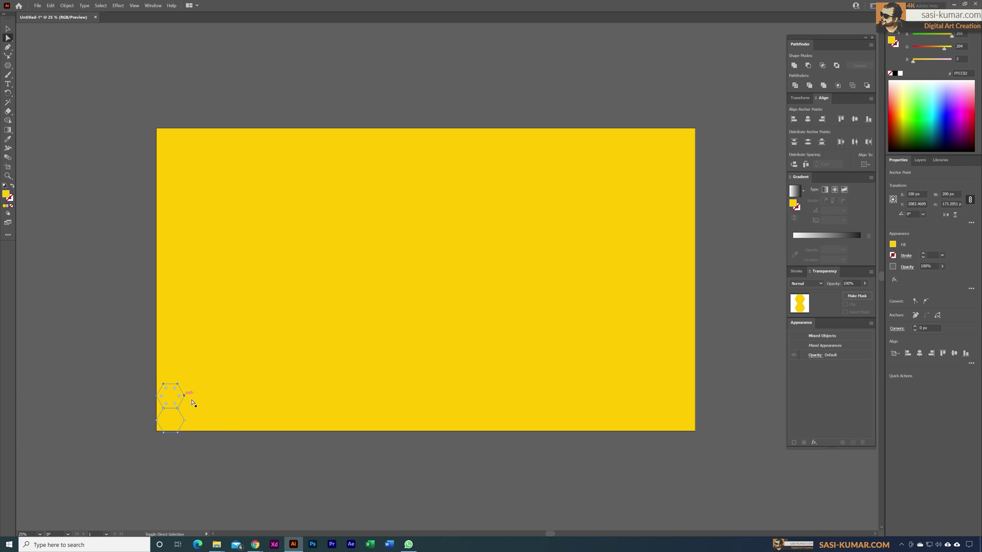
left_click(255, 401, "shift")
left_click(249, 422, "shift")
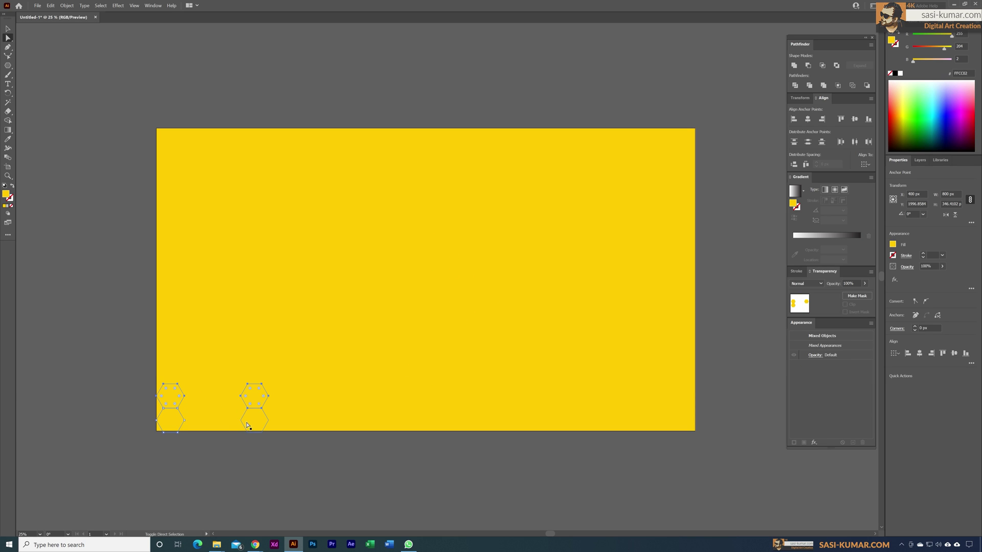
left_click(281, 405, "shift")
key("ctrl+z")
left_click(284, 387, "shift")
left_click(177, 370, "shift")
left_click(214, 376, "shift")
left_click(237, 365, "shift")
left_click(364, 362, "shift")
left_click(390, 406, "shift")
left_click(333, 394, "shift")
left_click(361, 393, "shift")
left_click(424, 323, "shift")
left_click(532, 320, "shift")
left_click(556, 396, "shift")
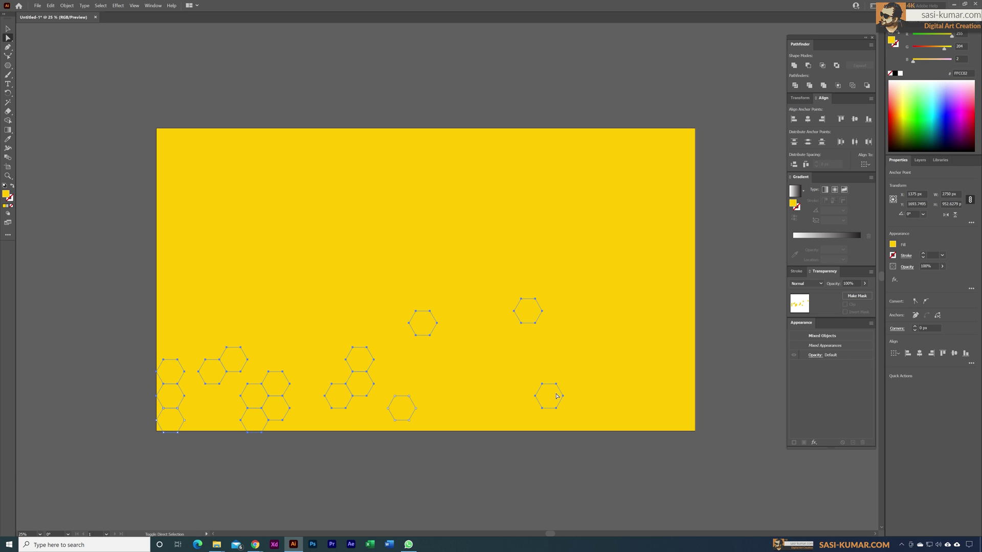
left_click(633, 348, "shift")
left_click(465, 228, "shift")
left_click(654, 214, "shift")
left_click(485, 246, "shift")
left_click(296, 250, "shift")
left_click(213, 324, "shift")
left_click(193, 335, "shift")
left_click(171, 299, "shift")
left_click(191, 215, "shift")
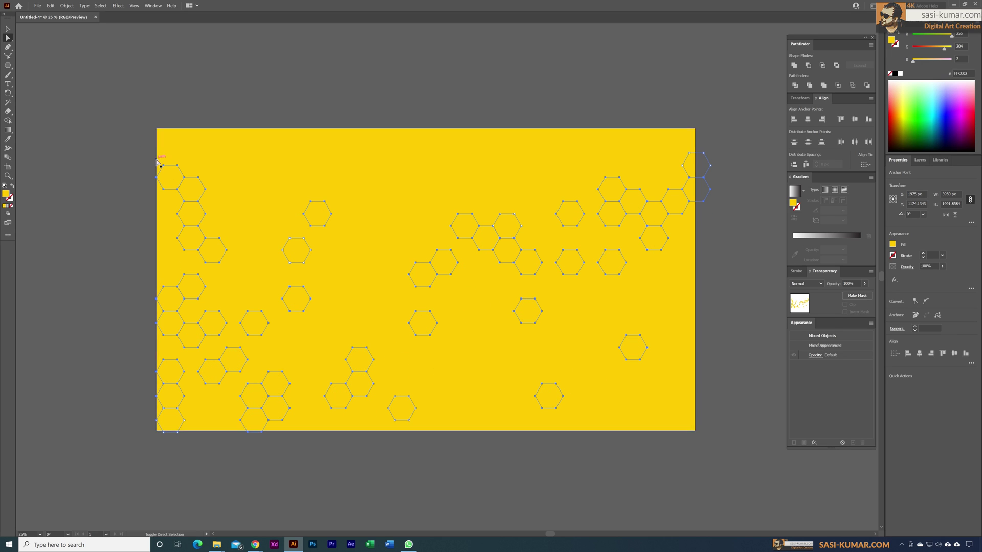
left_click(255, 178, "shift")
left_click(291, 181, "shift")
left_click(317, 143, "shift")
left_click(212, 153, "shift")
left_click(359, 287, "shift")
left_click_drag(348, 319, 685, 391)
left_click(606, 381, "shift")
left_click(472, 385, "shift")
left_click(458, 350, "shift")
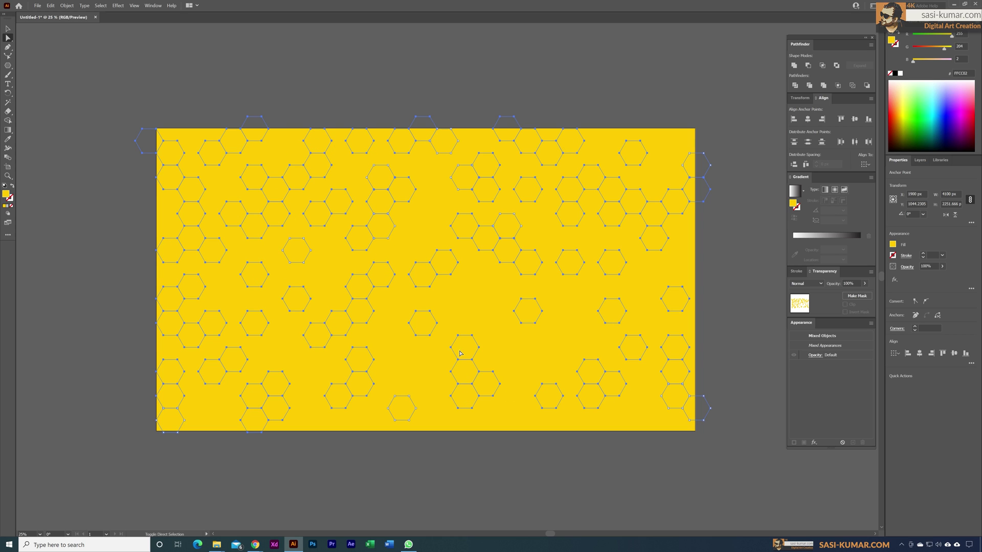
left_click(415, 362, "shift")
left_click(581, 428, "shift")
left_click(519, 351, "shift")
left_click(472, 289, "shift")
left_click(410, 433, "shift")
left_click(423, 226, "shift")
left_click(380, 421, "shift")
left_click(318, 384, "shift")
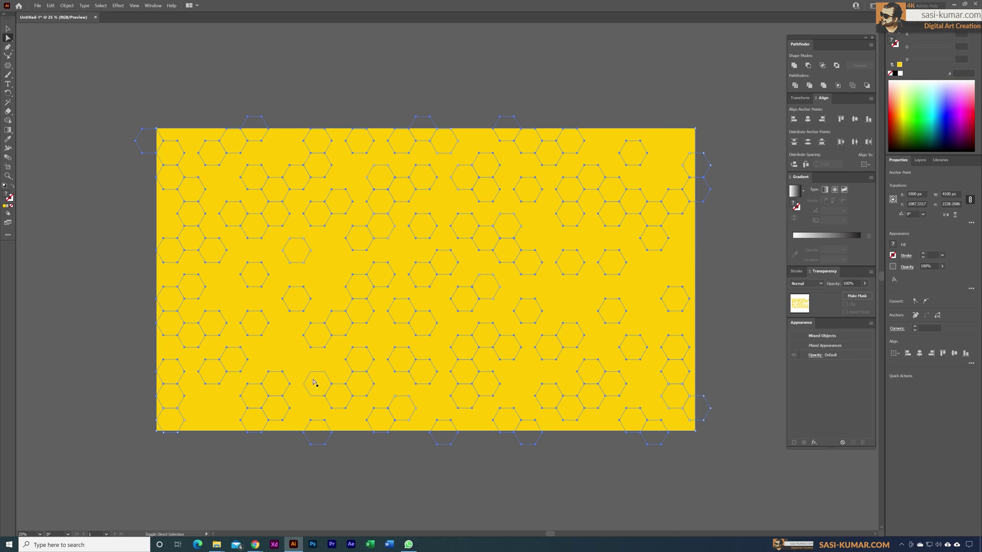
left_click(674, 134, "shift")
left_click(297, 335, "shift")
left_click(213, 396, "shift")
left_click(591, 300, "shift")
left_click(653, 274, "shift")
left_click(317, 262, "shift")
left_click(233, 287, "shift")
double_click(8, 198)
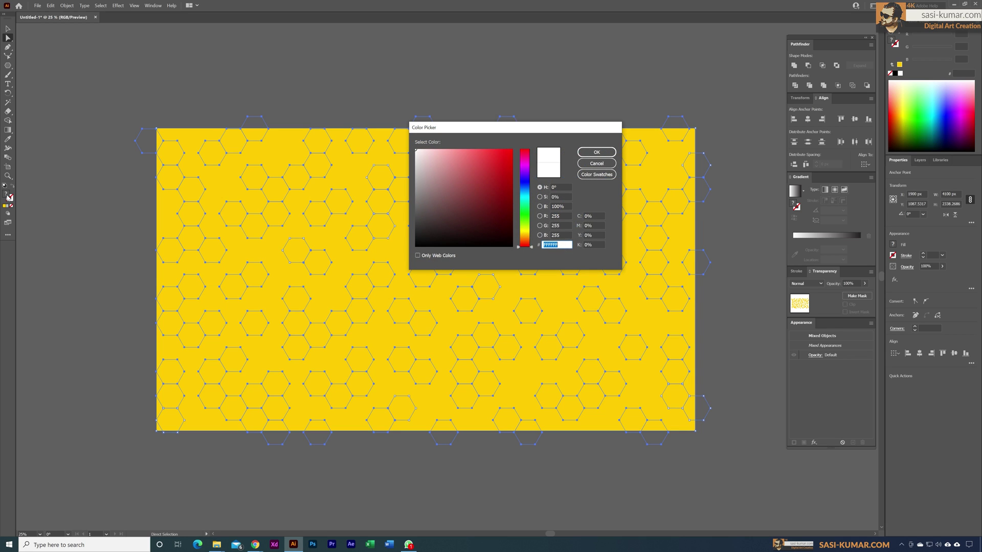
left_click_drag(431, 220, 417, 227)
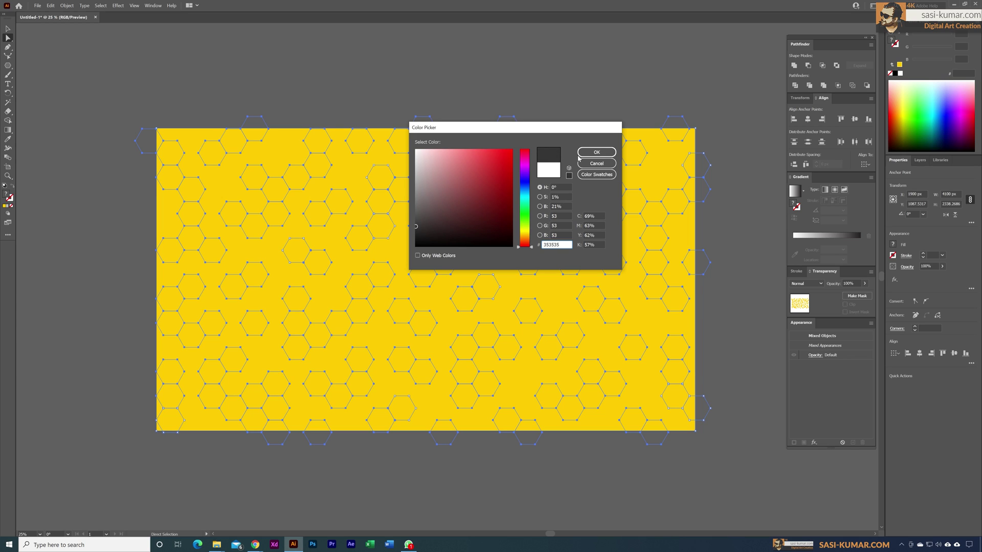
left_click(596, 152)
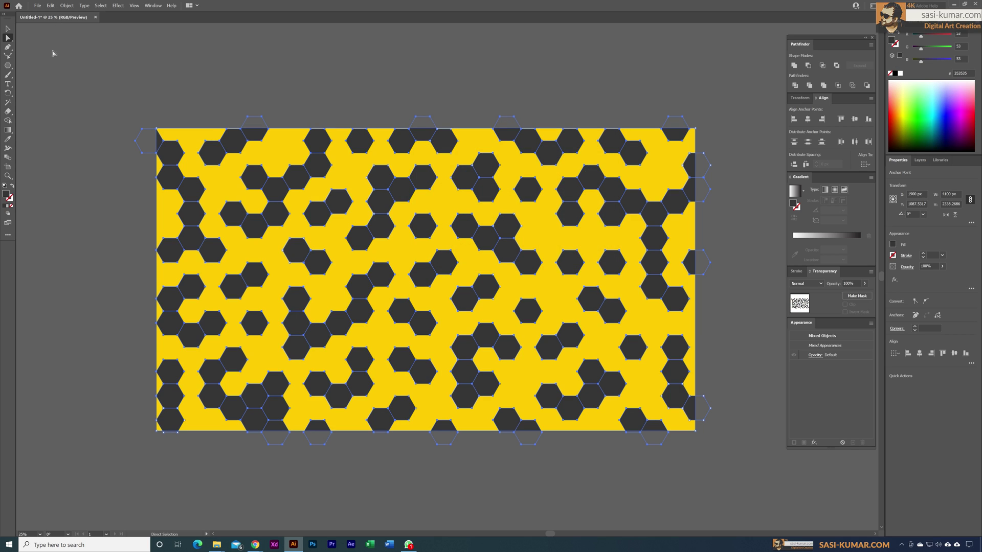
Directly select a second set of yellow and dark hexagons scattered across the artboard and fill them with near-black 1E1D1D.
left_click(9, 28)
left_click(502, 56)
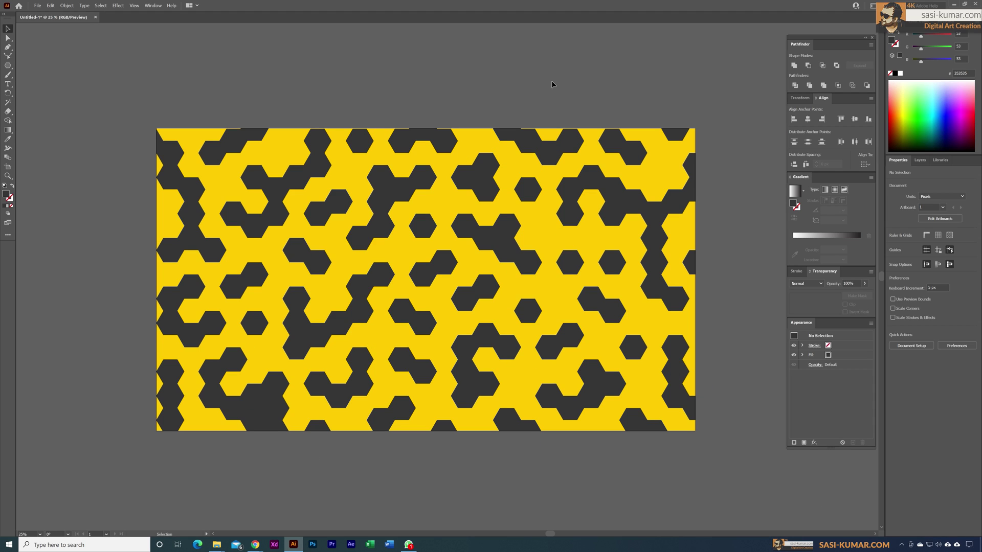
left_click(7, 37)
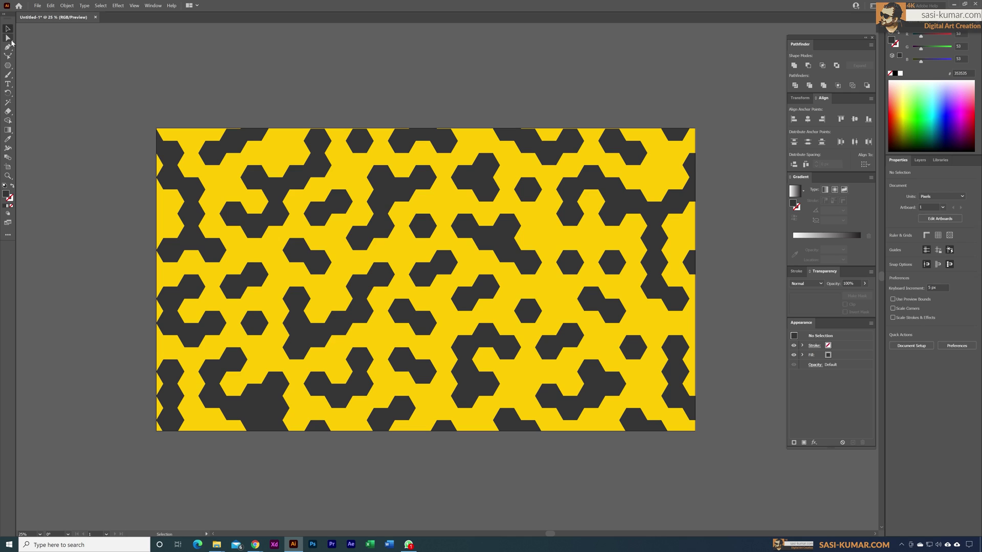
left_click(488, 265)
left_click(511, 252, "shift")
left_click(528, 240, "shift")
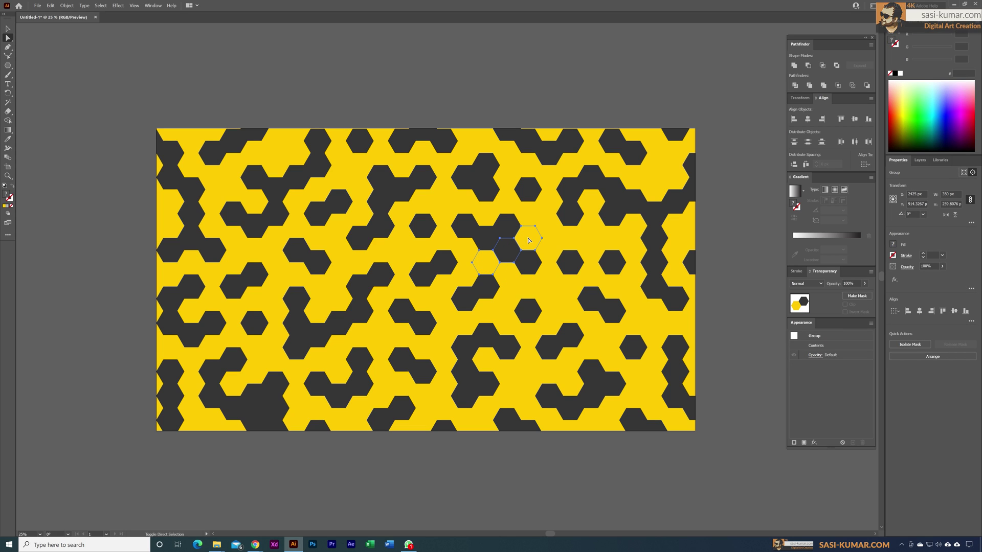
left_click(529, 216, "shift")
left_click(591, 227, "shift")
left_click(571, 238, "shift")
left_click(591, 249, "shift")
left_click(634, 300, "shift")
left_click(653, 311, "shift")
left_click(634, 323, "shift")
left_click(653, 359, "shift")
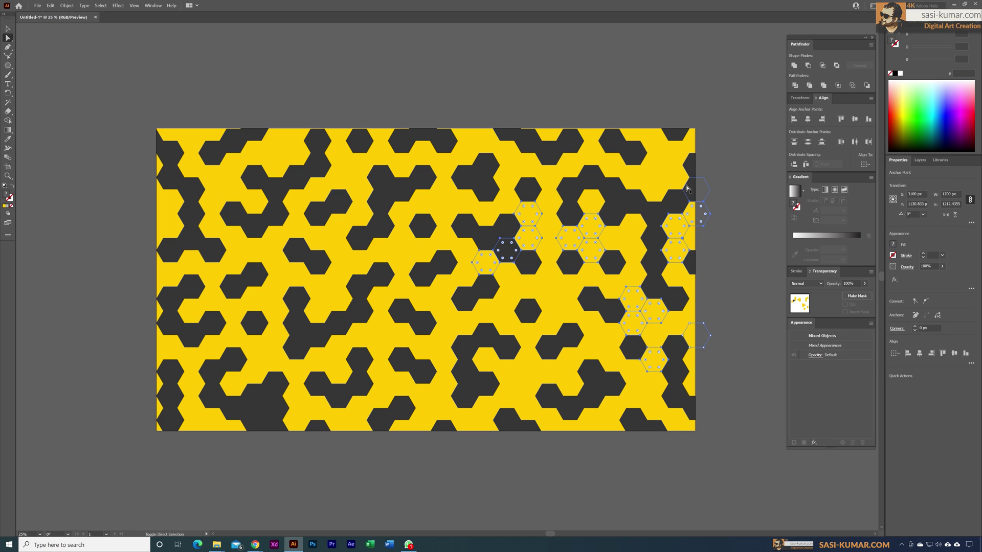
left_click(688, 189, "shift")
left_click(675, 177, "shift")
left_click(675, 153, "shift")
left_click(654, 142, "shift")
left_click(633, 153, "shift")
left_click(612, 165, "shift")
left_click(548, 372, "shift")
left_click(549, 348, "shift")
left_click(675, 396, "shift")
left_click(689, 428, "shift")
left_click(296, 397, "shift")
left_click(275, 409, "shift")
left_click(255, 371, "shift")
left_click(275, 336, "shift")
left_click(233, 262, "shift")
left_click(213, 254, "shift")
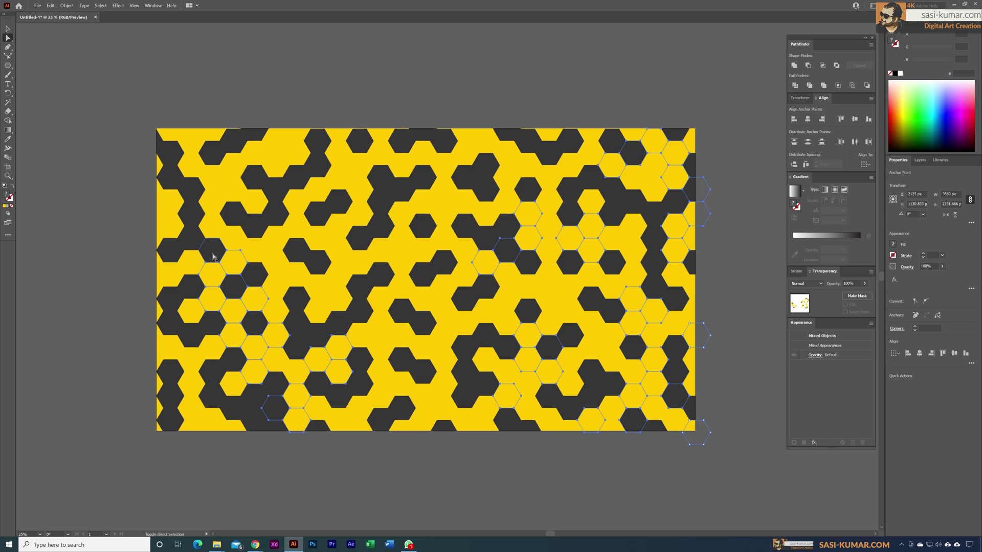
left_click(171, 249, "shift")
left_click(171, 347, "shift")
left_click(192, 408, "shift")
left_click(234, 190, "shift")
left_click(275, 163, "shift")
left_click(275, 141, "shift")
left_click(191, 141, "shift")
left_click(338, 153, "shift")
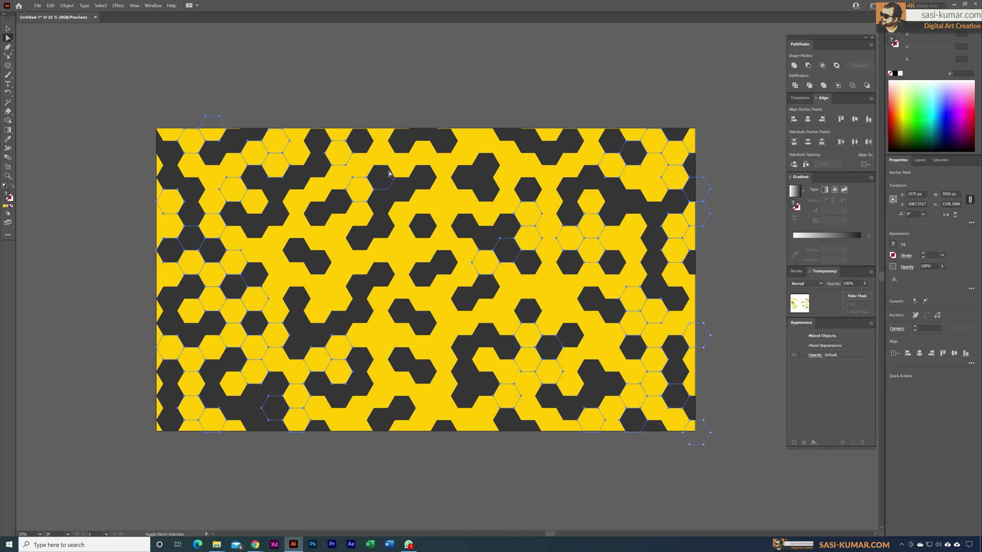
left_click(402, 165, "shift")
left_click(442, 189, "shift")
left_click(400, 262, "shift")
left_click(338, 287, "shift")
left_click(296, 274, "shift")
left_click(590, 153, "shift")
left_click(612, 335, "shift")
left_click(592, 394, "shift")
left_click(689, 285, "shift")
left_click(484, 425, "shift")
left_click(465, 396, "shift")
left_click(443, 408, "shift")
left_click(423, 418, "shift")
left_click(381, 396, "shift")
left_click(423, 394, "shift")
left_click(423, 348, "shift")
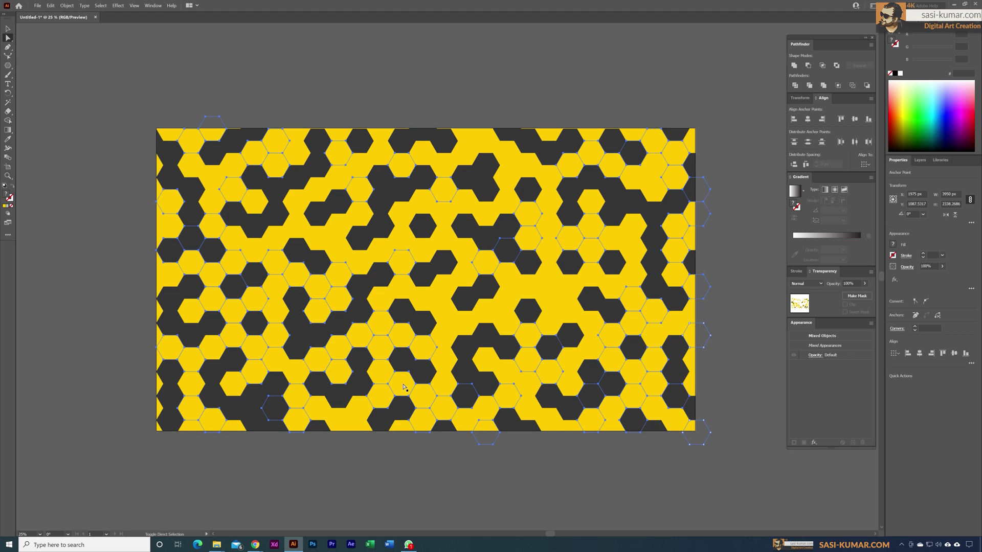
double_click(10, 201)
left_click_drag(415, 232, 422, 237)
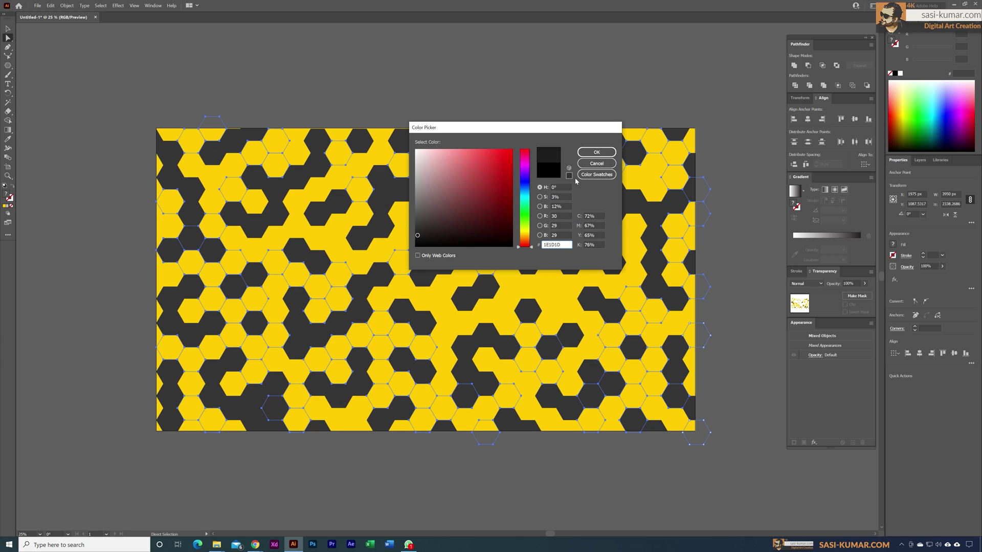
left_click(597, 153)
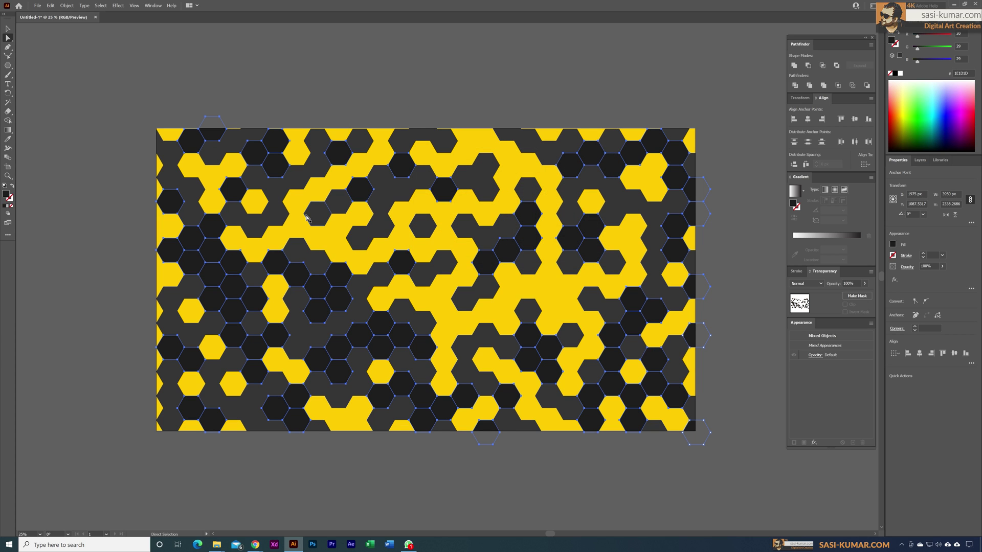
Change the fill of the selected hexagons to dark grey 353535.
double_click(7, 195)
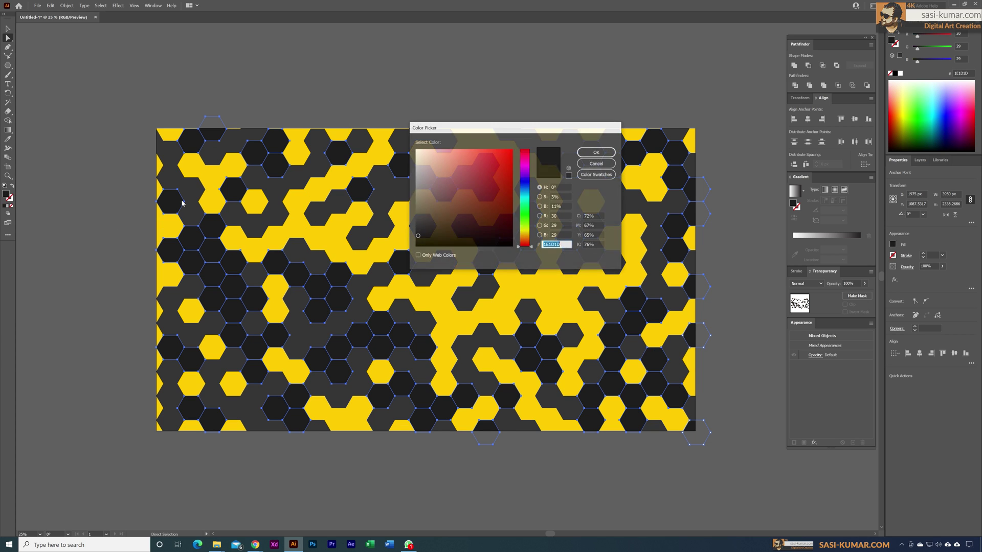
left_click(419, 229)
left_click(416, 228)
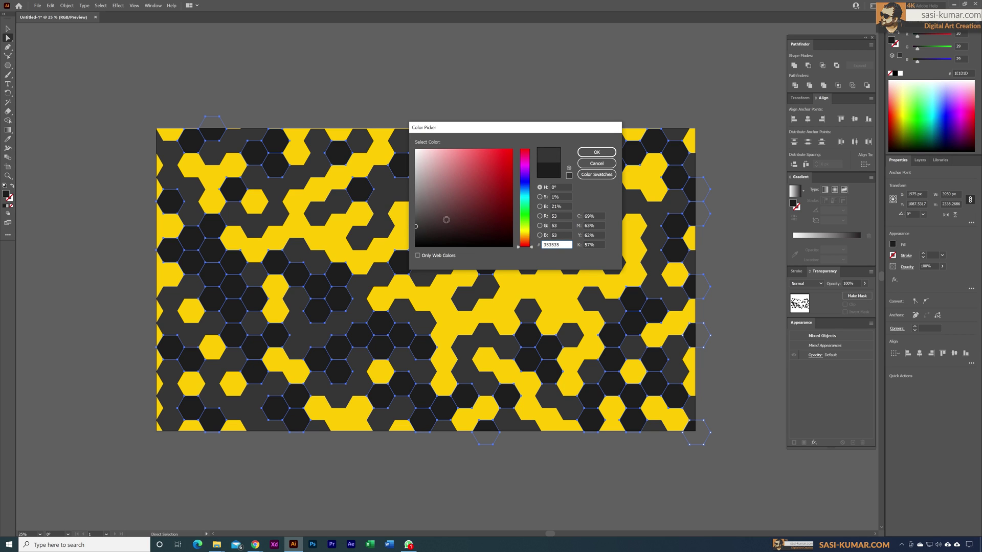
left_click(604, 153)
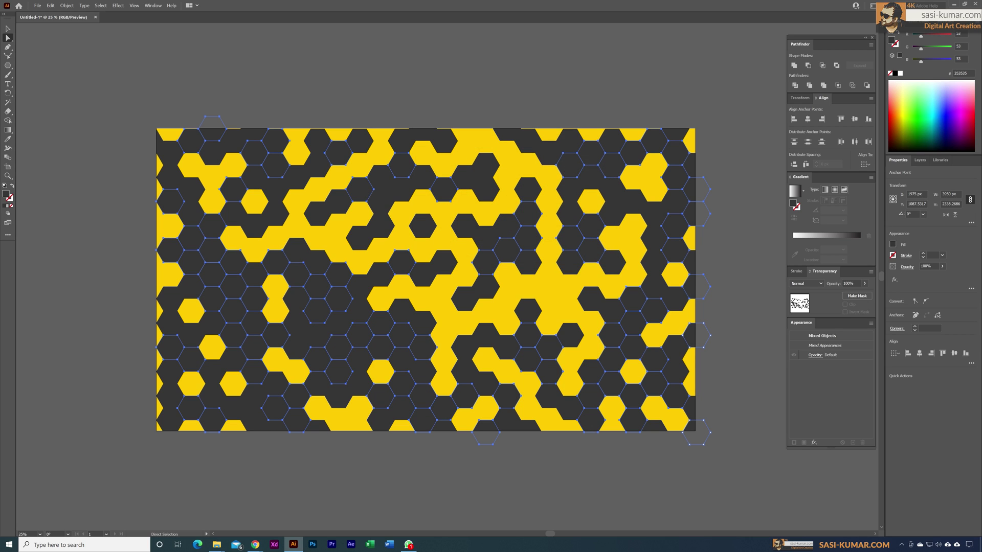
Fill the selected hexagons with the darker grey 2B2B2B and deselect them.
double_click(8, 193)
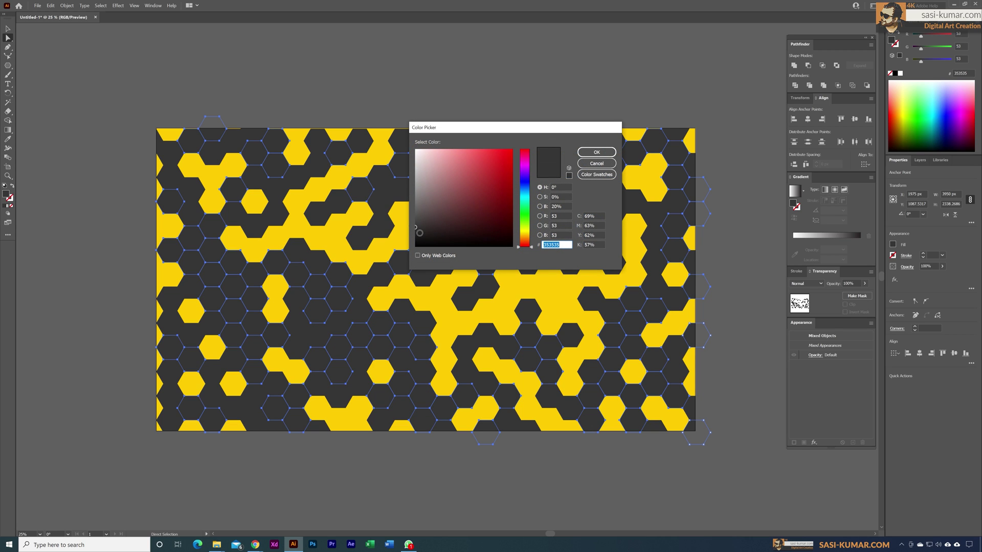
left_click(416, 230)
left_click(596, 152)
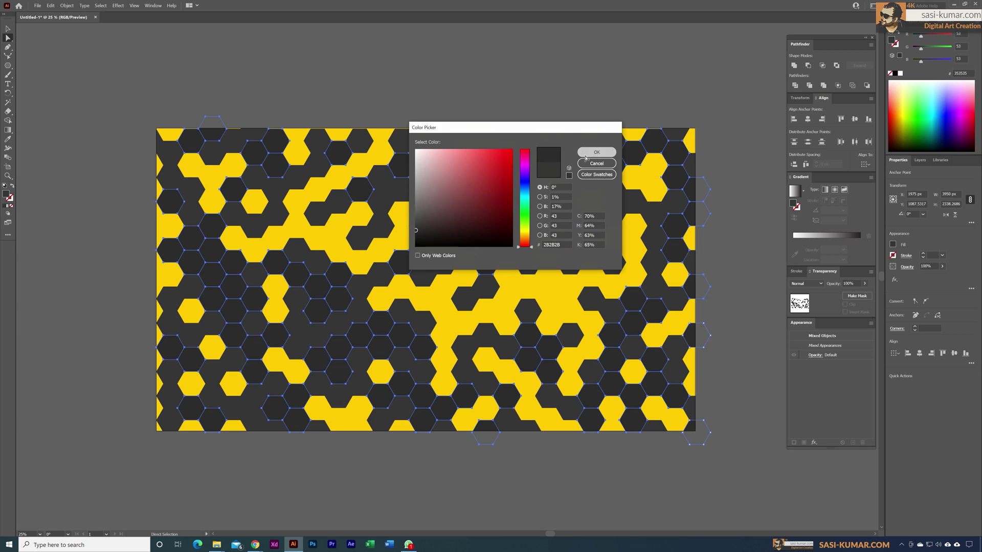
left_click(7, 29)
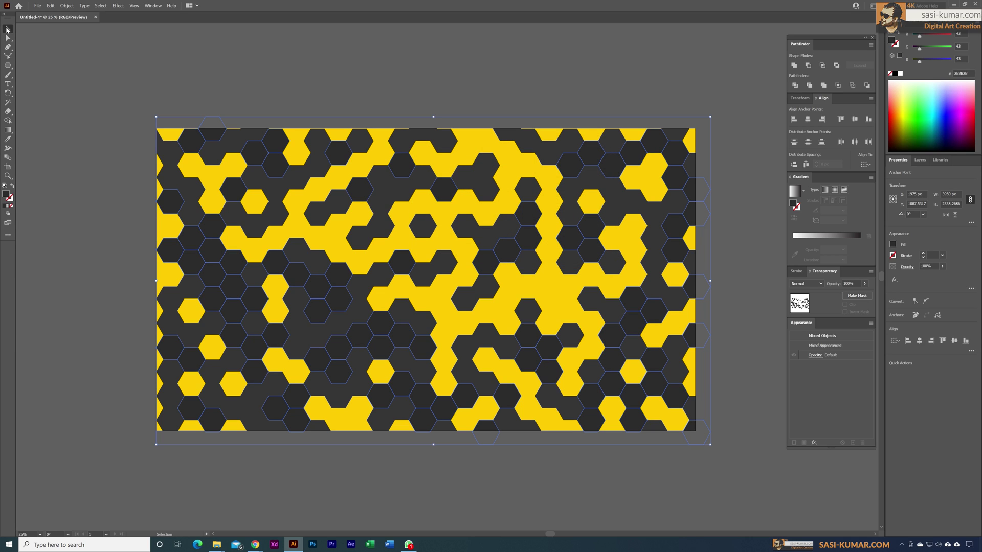
left_click(566, 82)
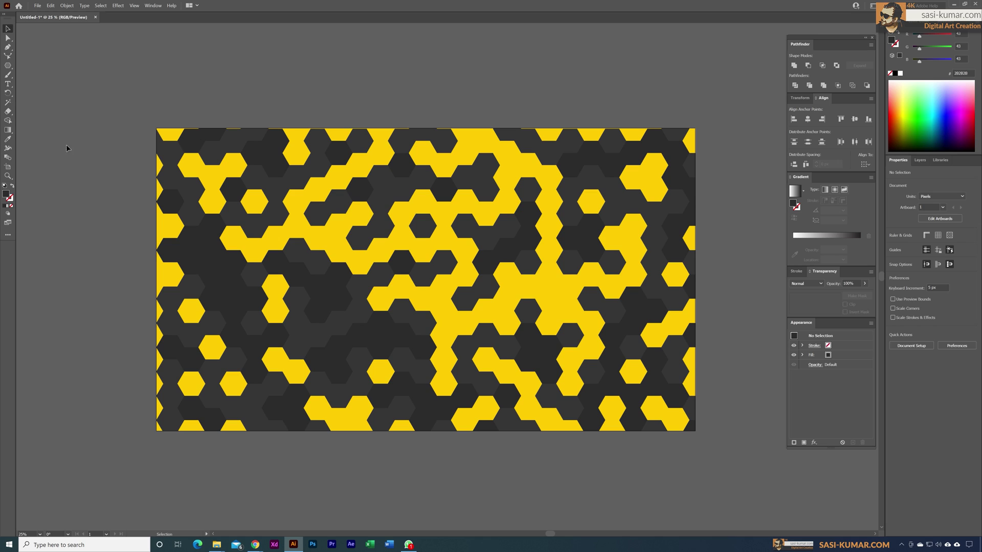
Recolour the partial yellow hexagons along the artboard's lower-left edge with the dark grey of a neighbouring hexagon.
left_click(163, 425, "ctrl")
left_click(159, 429, "ctrl+shift")
left_click(159, 408, "ctrl+shift")
left_click(159, 384, "ctrl+shift")
left_click(159, 359, "ctrl+shift")
left_click(159, 335, "ctrl+shift")
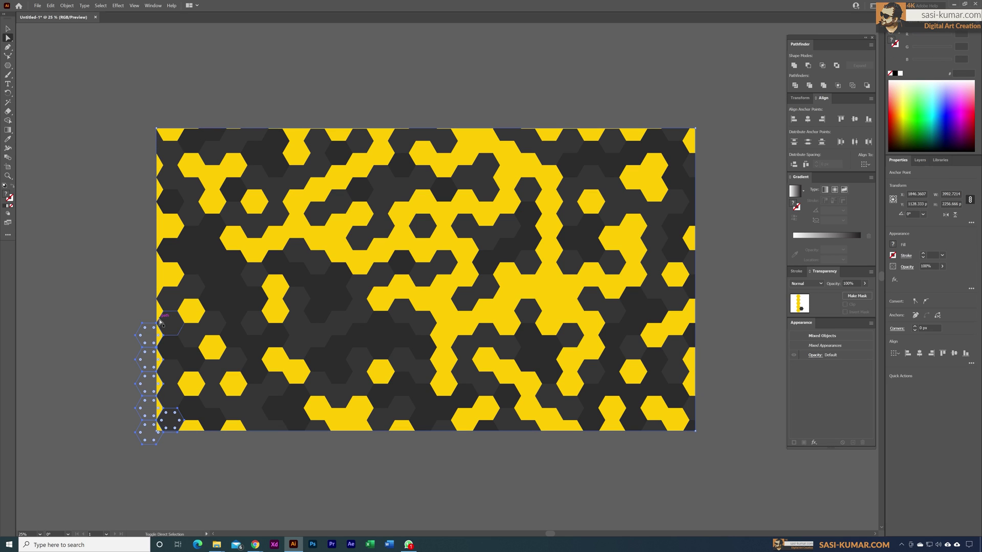
left_click(198, 400)
Turn the partial yellow hexagons at the artboard's upper-right and upper-left corners dark grey.
left_click(768, 433, "ctrl")
left_click(690, 141, "ctrl")
left_click(680, 165)
left_click(6, 31)
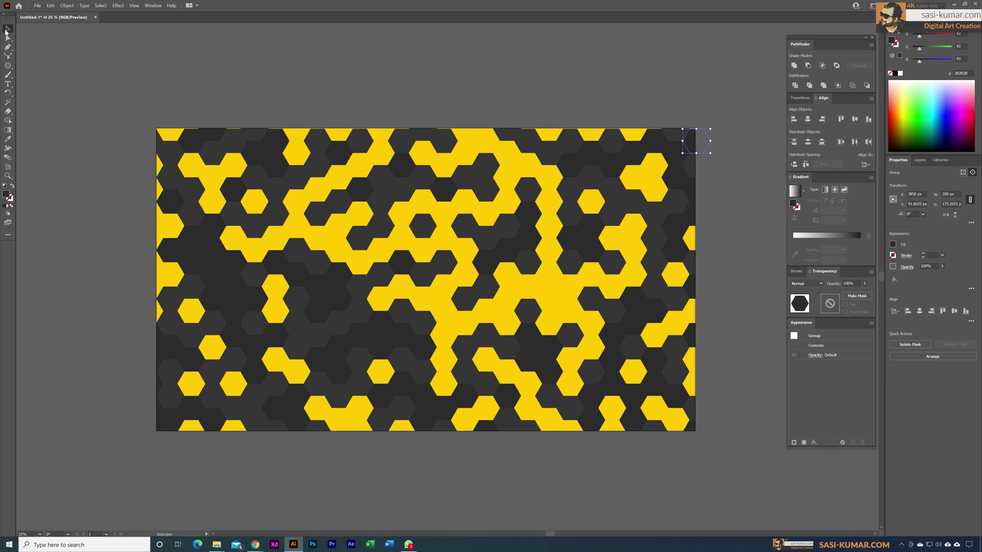
left_click(445, 51)
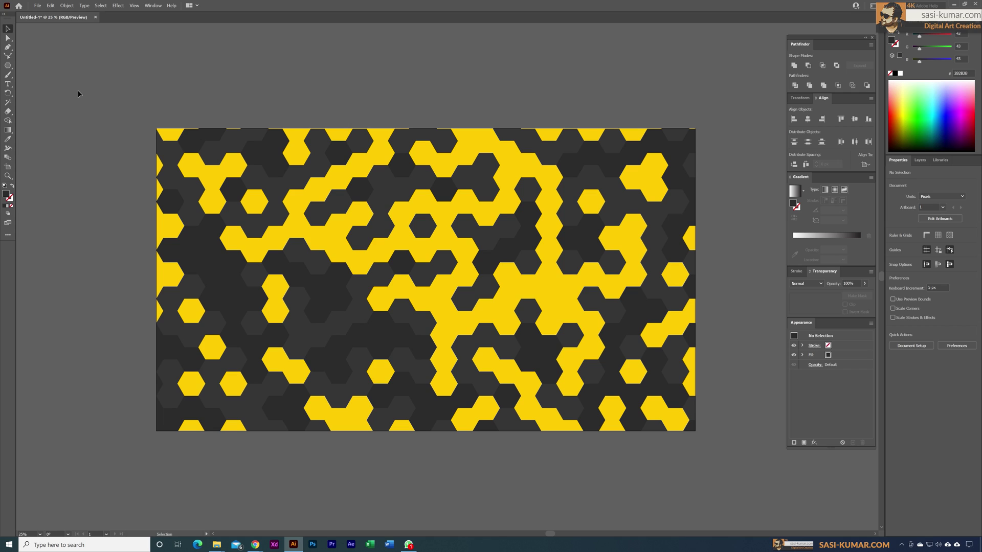
key("a")
left_click_drag(172, 109, 284, 139)
key("Delete")
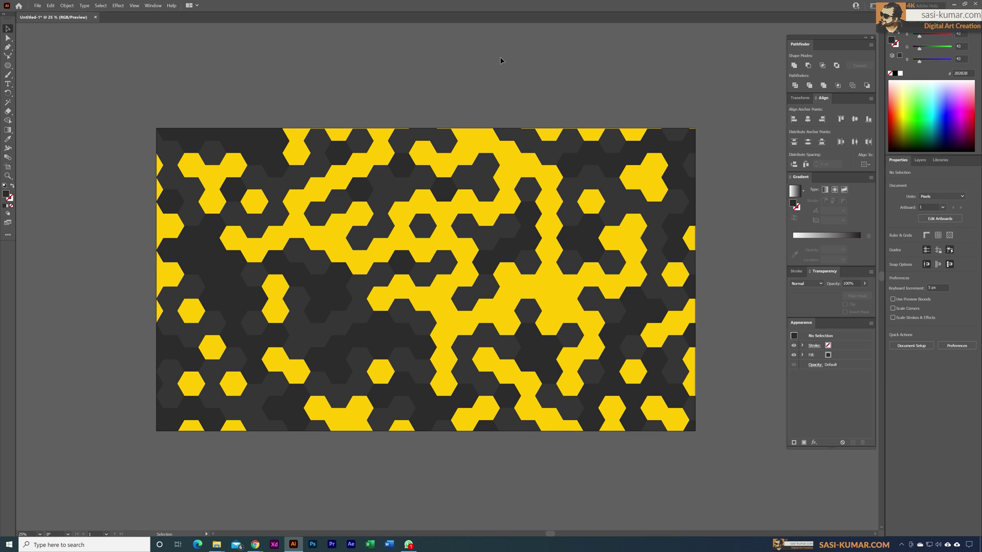
Directly select a mix of yellow and dark hexagons scattered across the whole artboard and start an Inner Glow effect on them.
key("a")
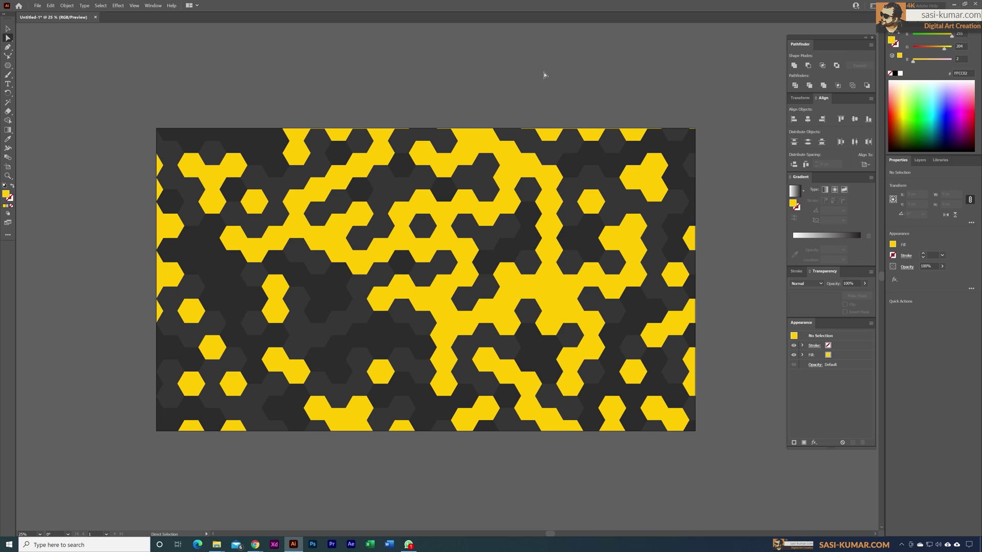
left_click(401, 284)
left_click(432, 305, "shift")
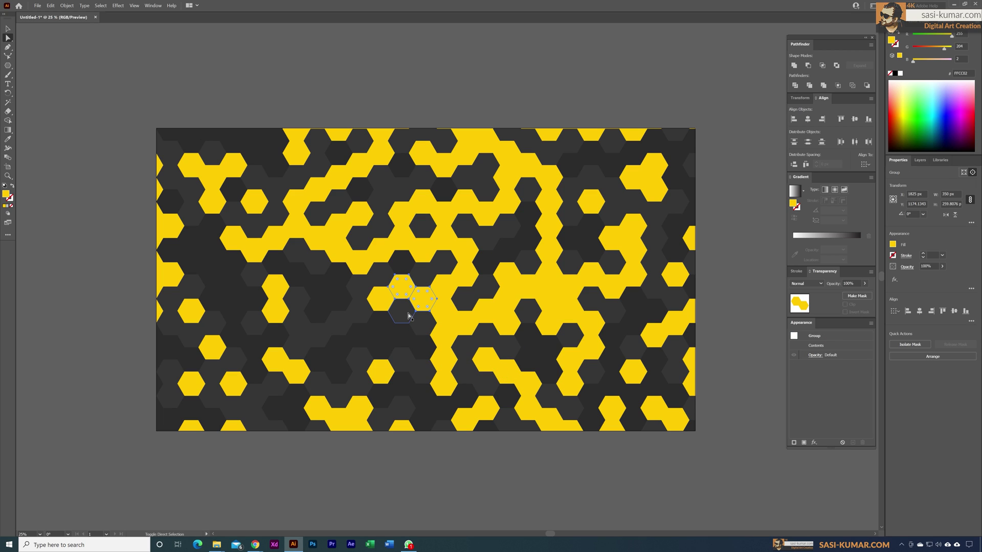
left_click(408, 312, "shift")
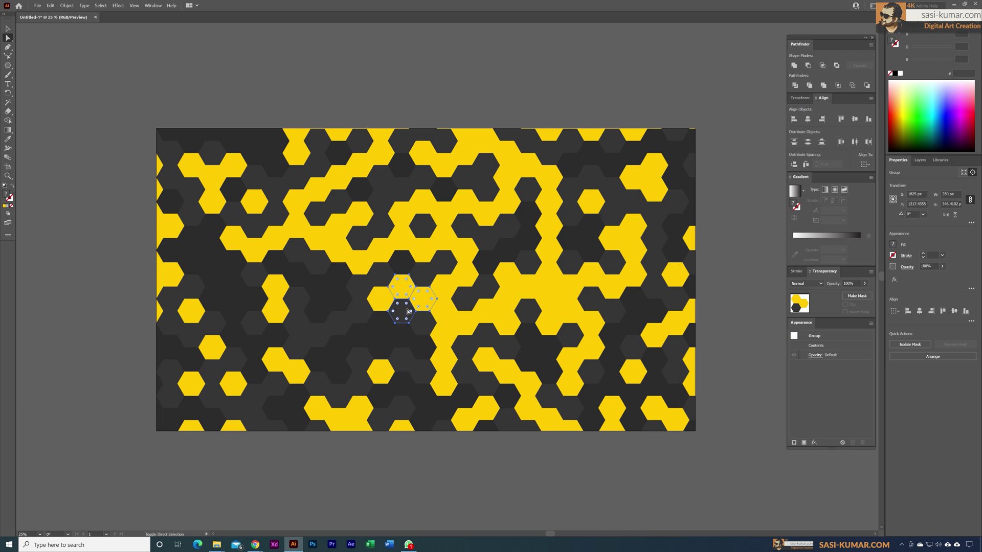
left_click(359, 312, "shift")
left_click(359, 287, "shift")
left_click(318, 287, "shift")
left_click(338, 348, "shift")
left_click(297, 348, "shift")
left_click(296, 252, "shift")
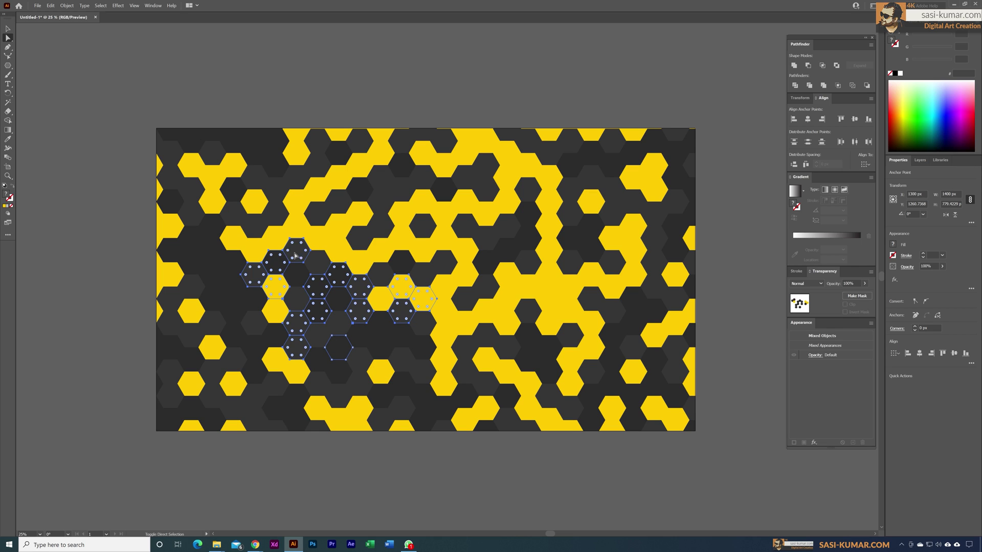
left_click(443, 239, "shift")
left_click(494, 288, "shift")
left_click(507, 324, "shift")
left_click(443, 336, "shift")
left_click(297, 397, "shift")
left_click(233, 312, "shift")
left_click(233, 239, "shift")
left_click(277, 190, "shift")
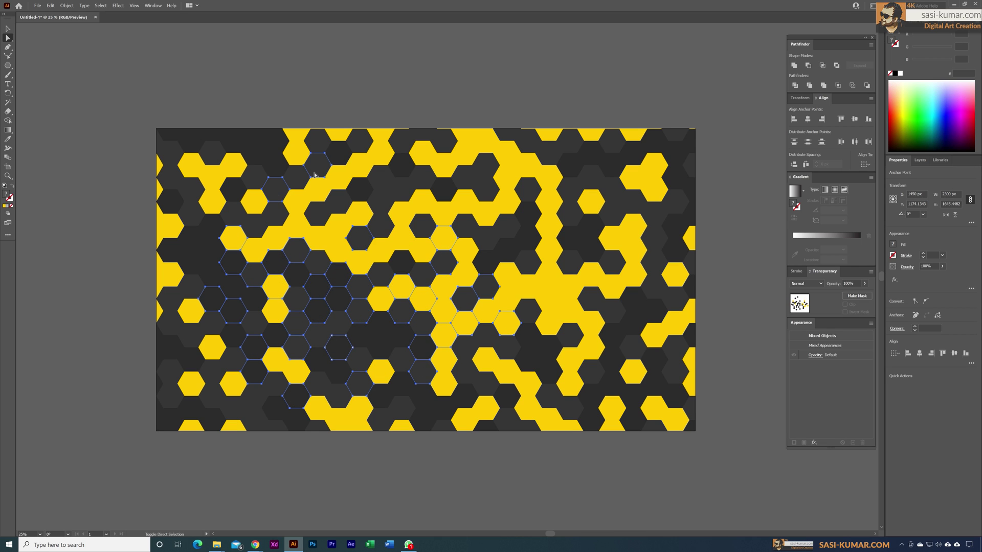
left_click(569, 165, "shift")
left_click(612, 190, "shift")
left_click(640, 154, "shift")
left_click(675, 153, "shift")
left_click(675, 202, "shift")
left_click(674, 251, "shift")
left_click(654, 311, "shift")
left_click(633, 396, "shift")
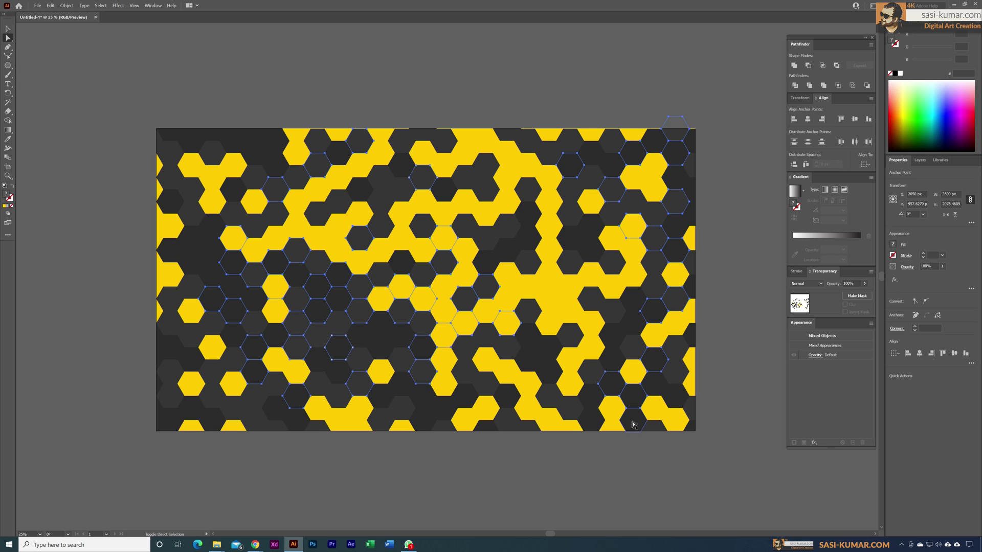
left_click(674, 396, "shift")
left_click(572, 291, "shift")
left_click(549, 311, "shift")
left_click(546, 348, "shift")
left_click(506, 164, "shift")
left_click(486, 140, "shift")
left_click(338, 225, "shift")
left_click(233, 139, "shift")
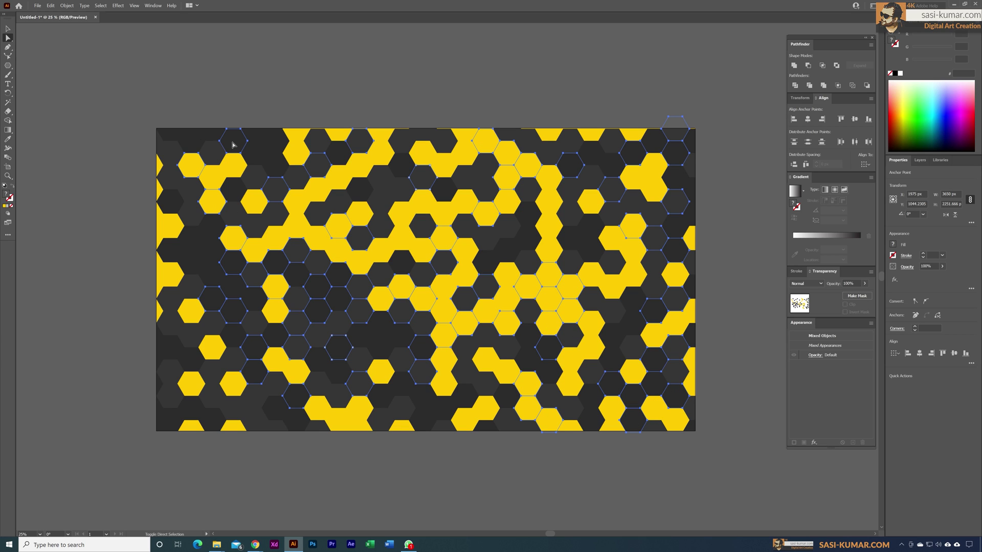
left_click(169, 202, "shift")
left_click(178, 348, "shift")
left_click(212, 370, "shift")
left_click(256, 398, "shift")
left_click(260, 422, "shift")
left_click(190, 409, "shift")
left_click(171, 388, "shift")
left_click(172, 415, "shift")
left_click(483, 389, "shift")
left_click(464, 352, "shift")
left_click(401, 219, "shift")
left_click(402, 239, "shift")
left_click(423, 250, "shift")
left_click(381, 226, "shift")
left_click(401, 189, "shift")
left_click(342, 198, "shift")
left_click(342, 177, "shift")
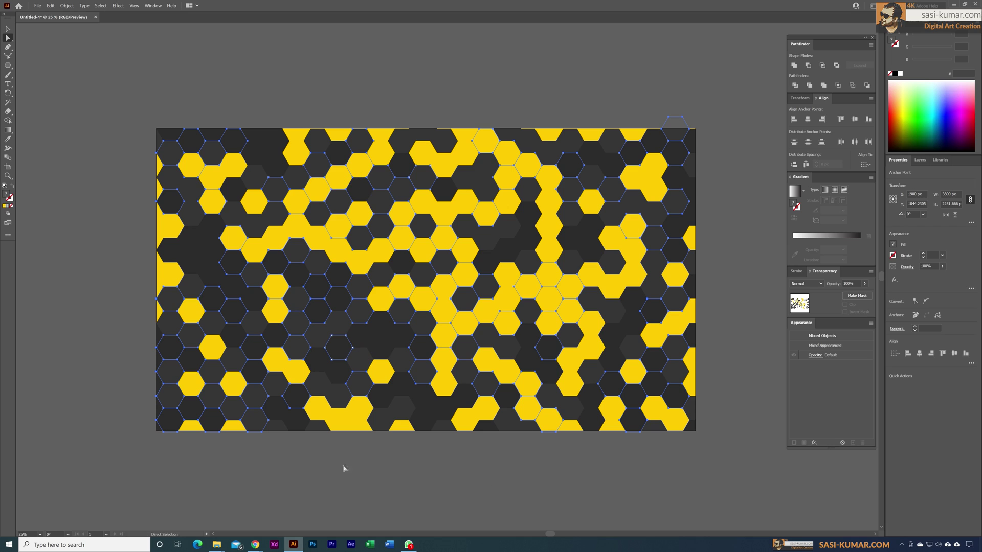
left_click(339, 422, "shift")
left_click(118, 6)
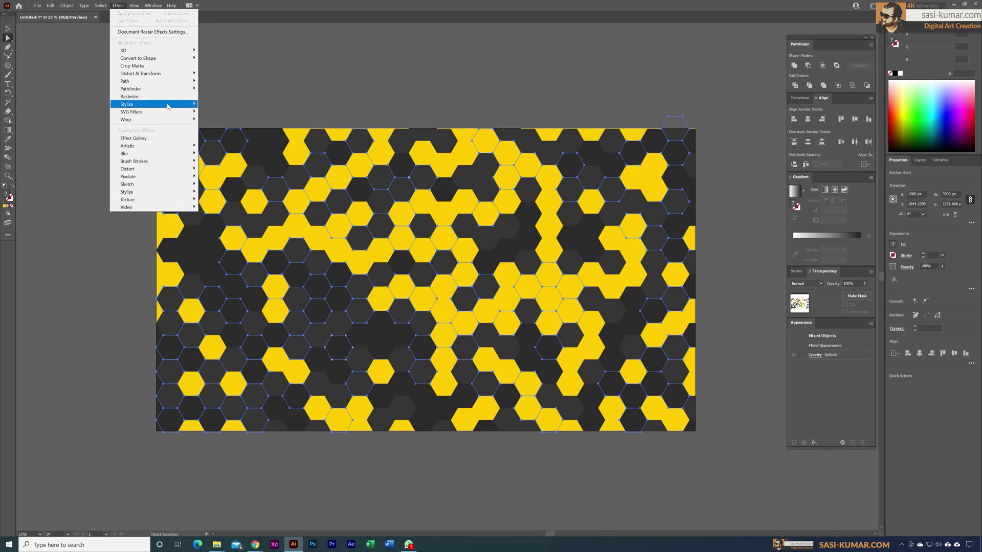
mouse_move(169, 105)
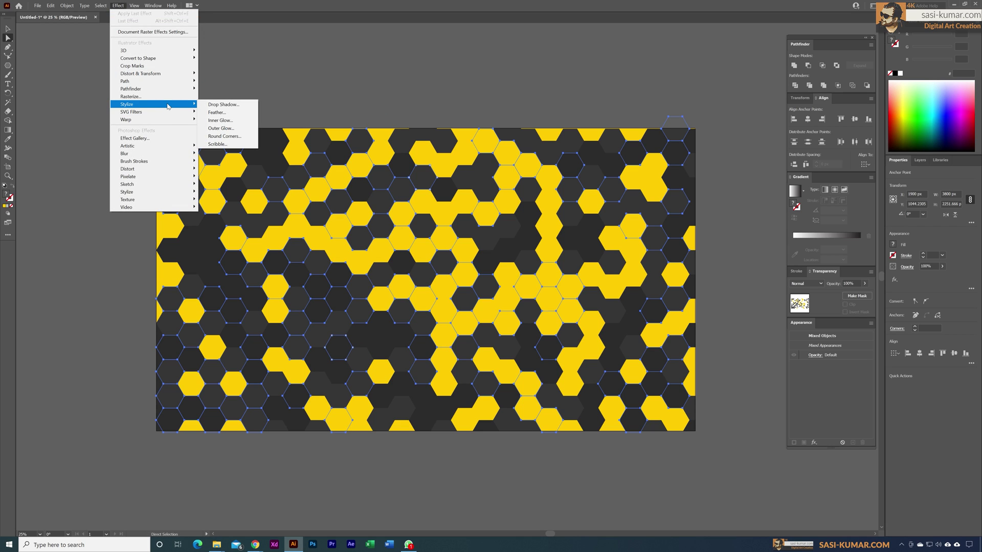
left_click(221, 121)
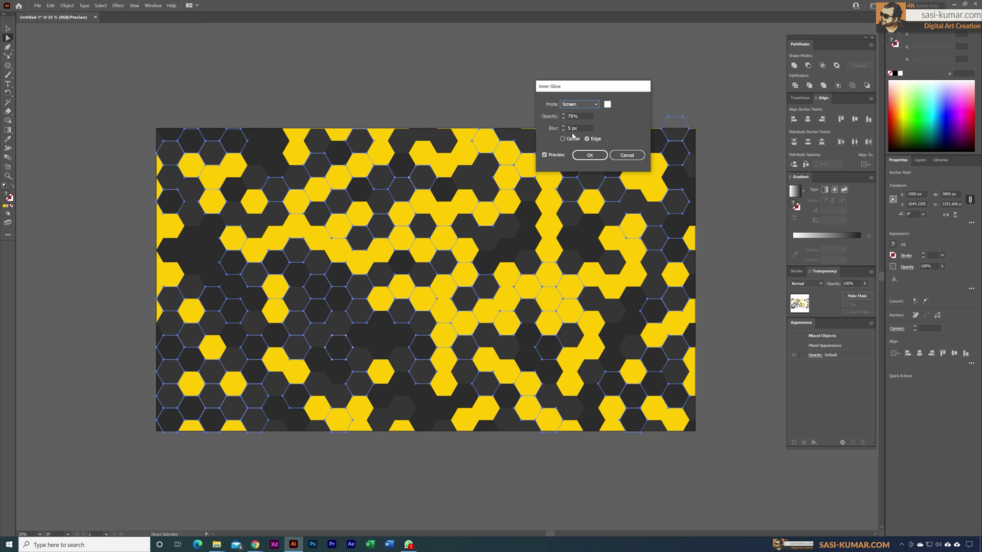
Set the inner glow's blending mode to Multiply and its colour to black.
left_click(593, 106)
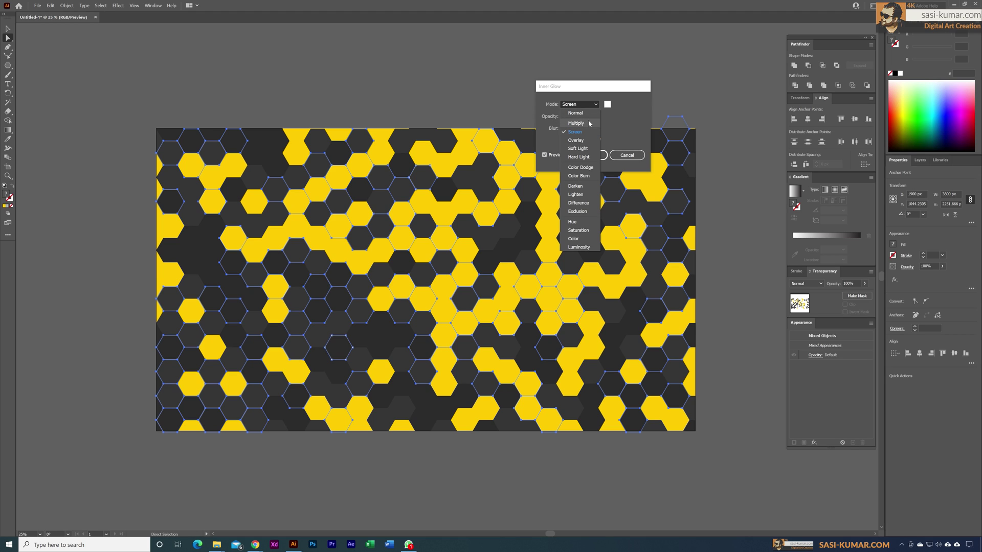
left_click(589, 123)
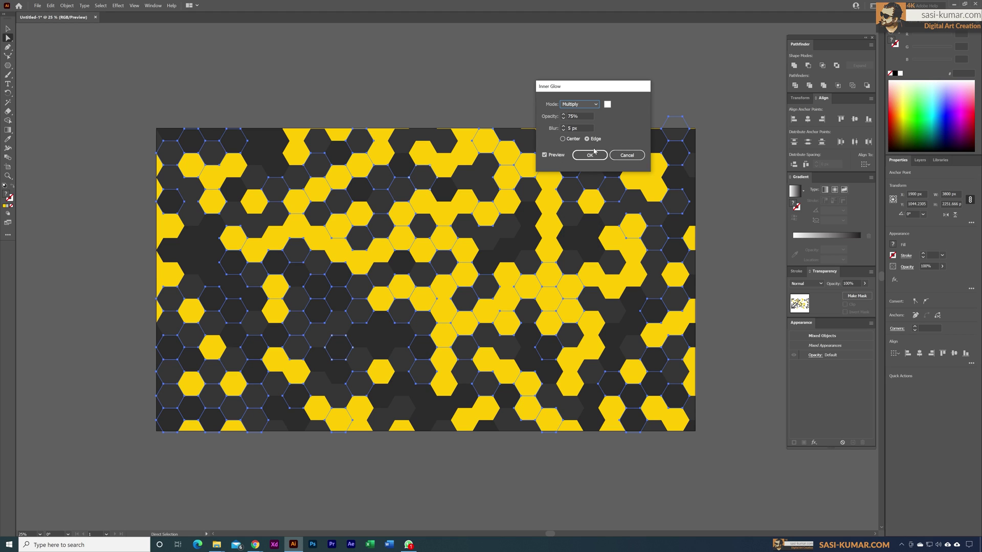
left_click(608, 106)
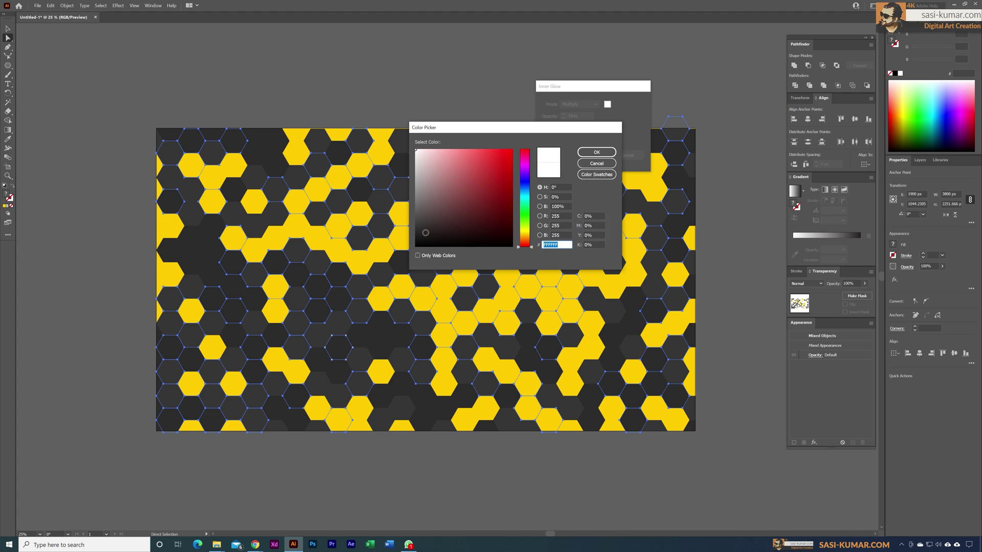
left_click(586, 153)
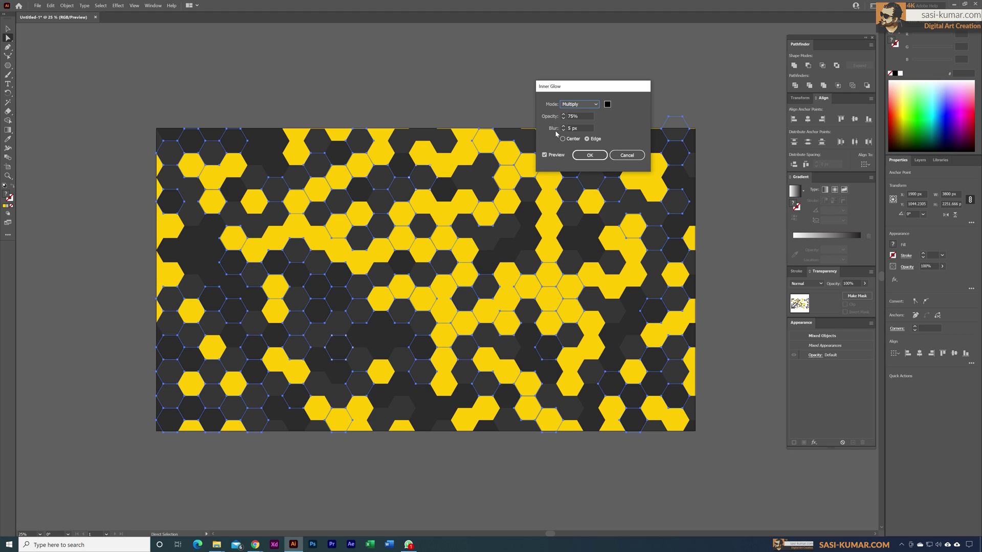
Set the inner glow's blur to 25 px and opacity to 25%, and apply it to the selected hexagons.
double_click(569, 128)
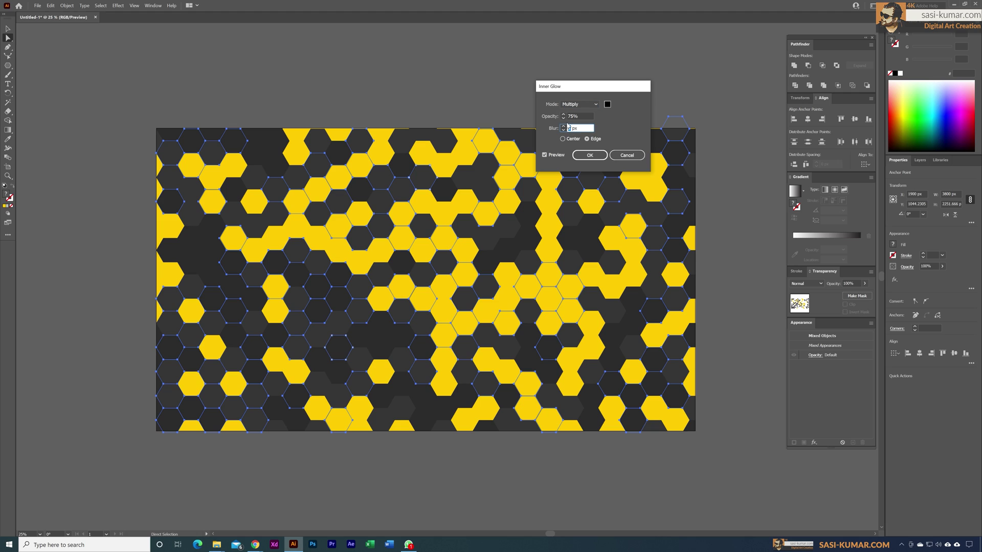
type("25")
key("Tab")
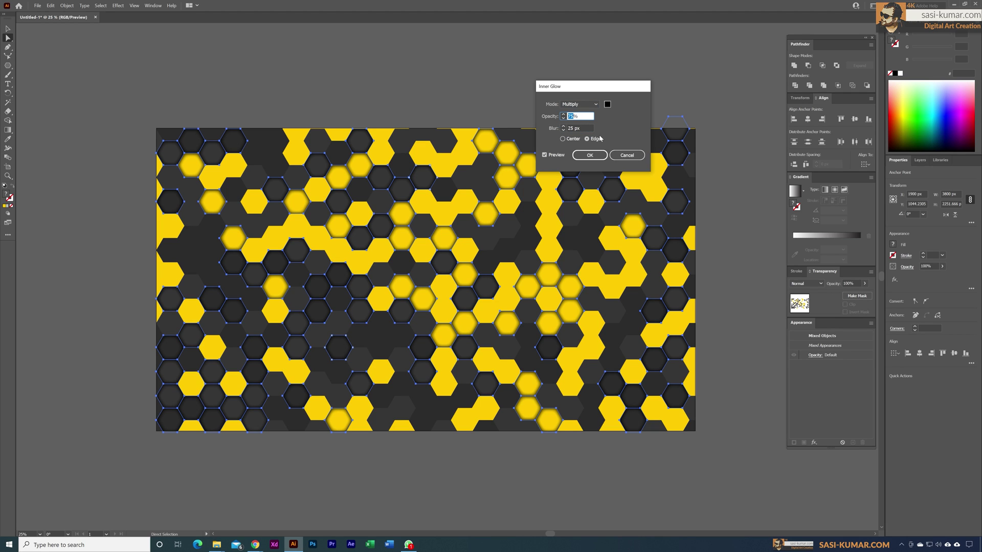
type("25")
key("Tab")
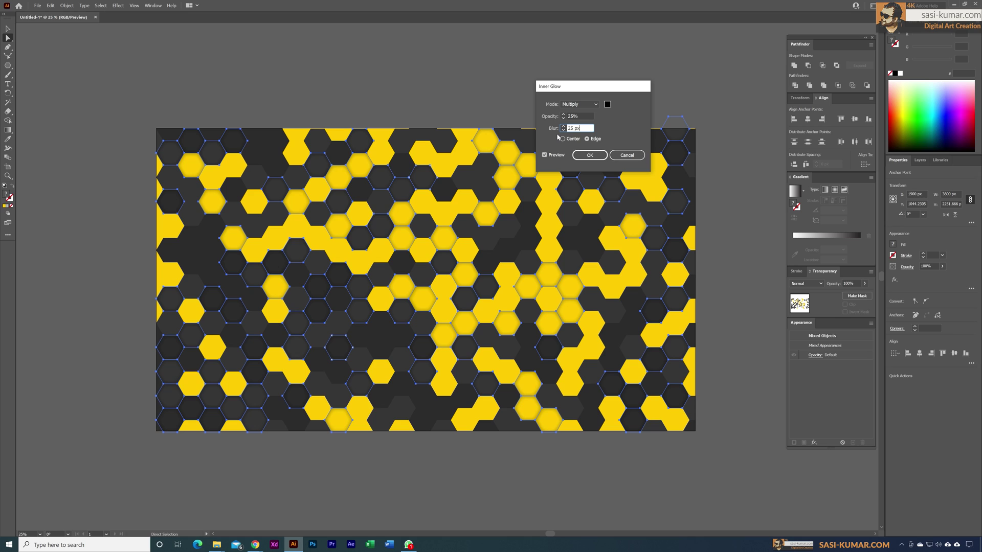
left_click(589, 156)
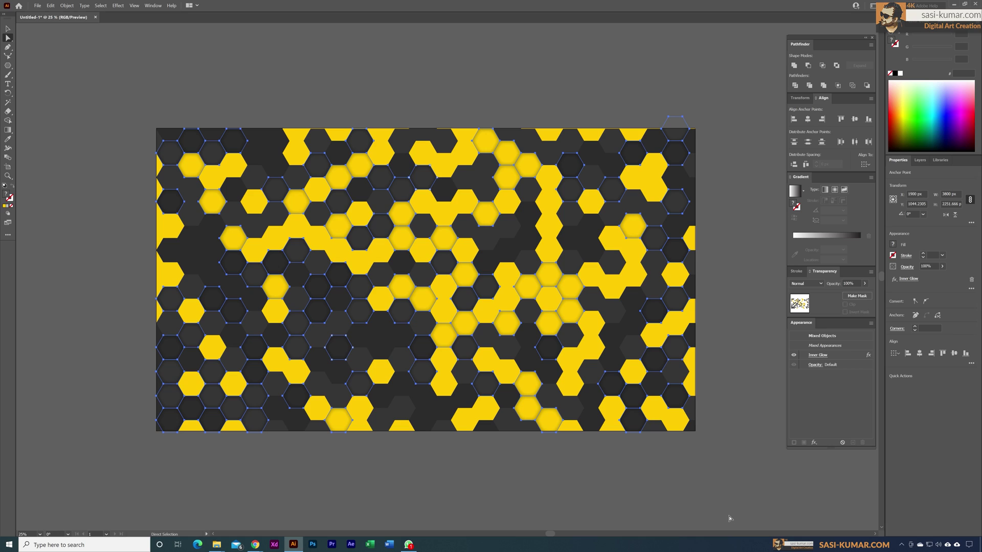
Move the selected inner-glow hexagons to a new layer above Layer 1 and lock that layer.
left_click(918, 160)
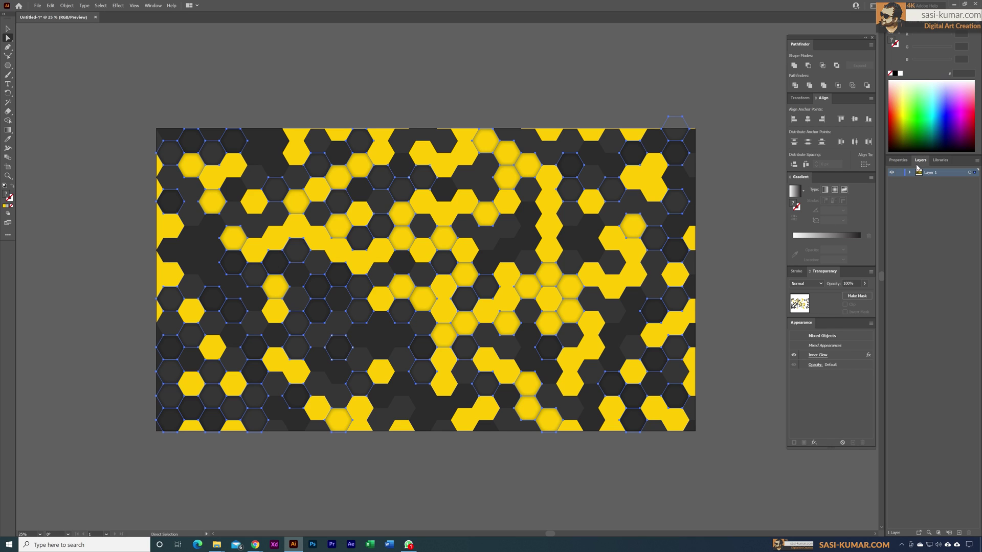
left_click(959, 532)
left_click_drag(978, 177, 974, 173)
left_click(900, 173)
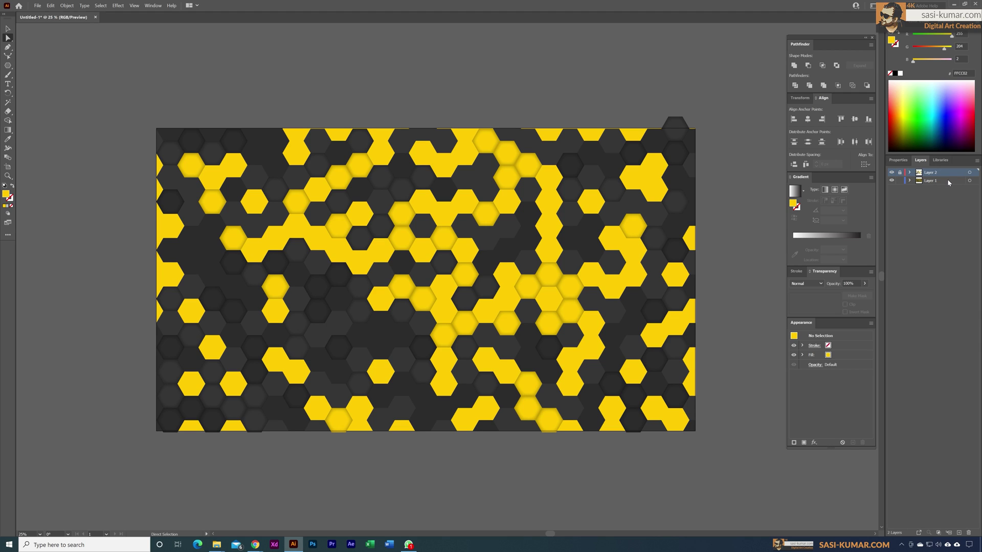
Directly select a scattered mix of yellow and dark hexagons on Layer 1 and move them to a new layer above it.
left_click(948, 181)
left_click(571, 389)
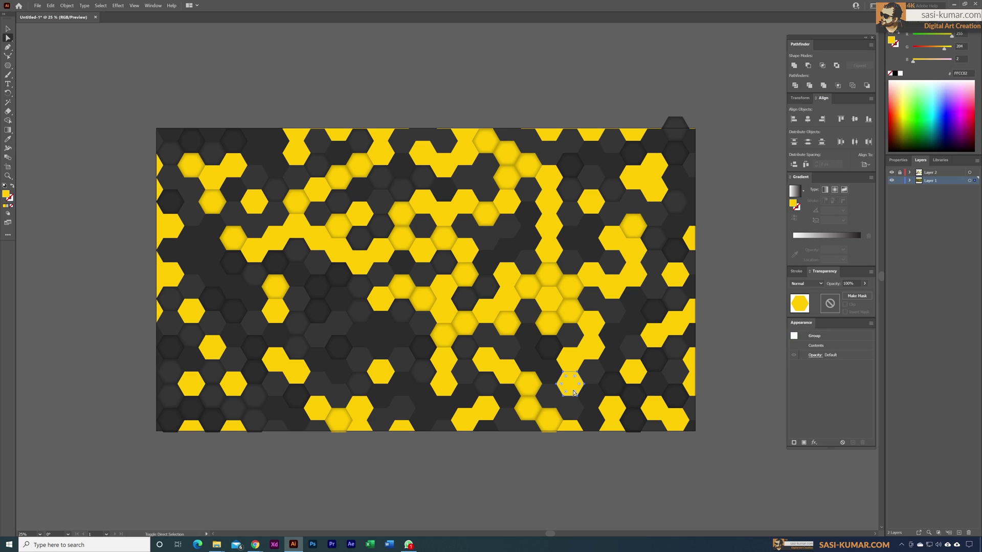
left_click(634, 351, "shift")
left_click(619, 296, "shift")
left_click(389, 327, "shift")
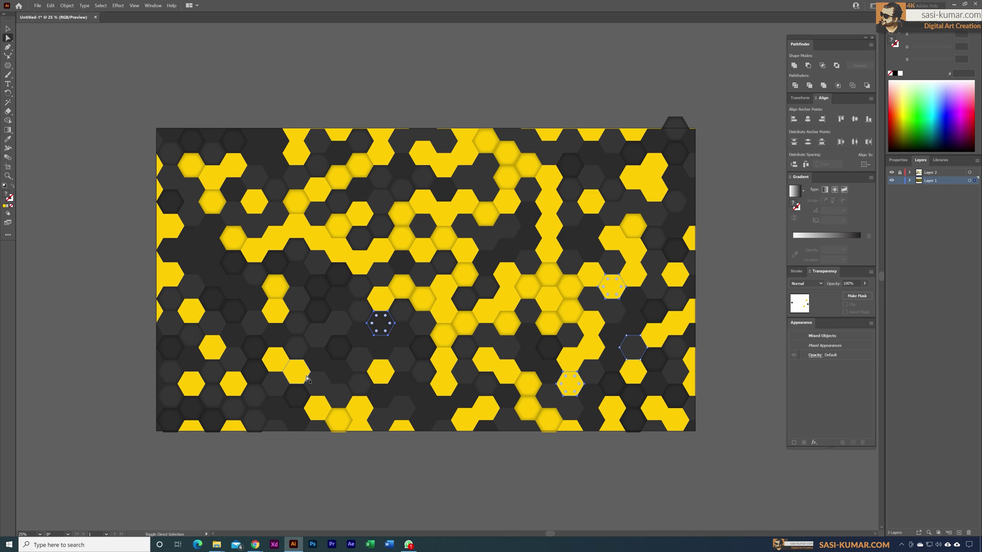
left_click(305, 378, "shift")
left_click(366, 430, "shift")
left_click(256, 326, "shift")
left_click(235, 289, "shift")
left_click(172, 253, "shift")
left_click(172, 275, "shift")
left_click(213, 276, "shift")
left_click(192, 239, "shift")
left_click(172, 227, "shift")
left_click(192, 191, "shift")
left_click(625, 302, "shift")
left_click(642, 387, "shift")
left_click(661, 413, "shift")
left_click(674, 276, "shift")
left_click(654, 192, "shift")
left_click(652, 168, "shift")
left_click(632, 139, "shift")
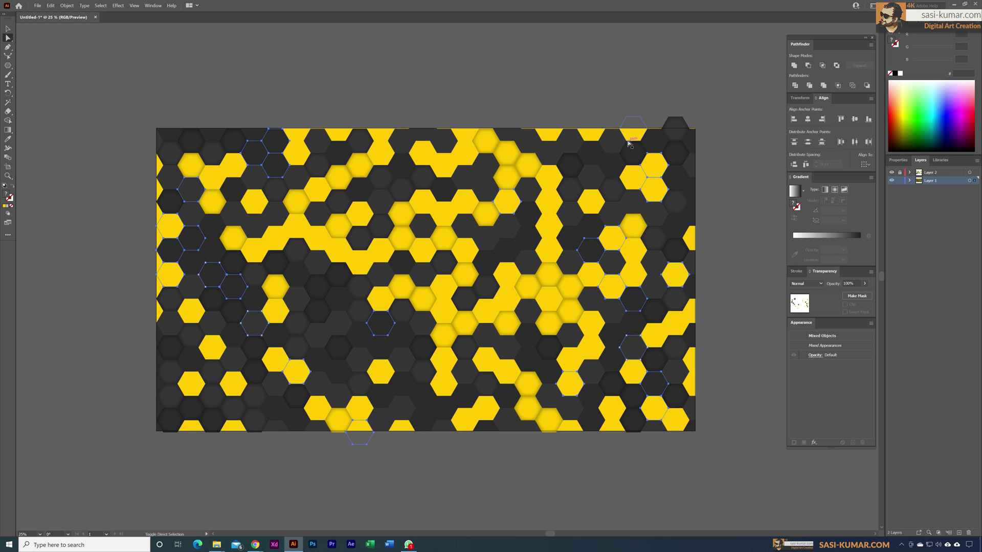
left_click(597, 180, "shift")
left_click(446, 170, "shift")
left_click(425, 156, "shift")
left_click(339, 248, "shift")
left_click(318, 239, "shift")
left_click(278, 239, "shift")
left_click(274, 361, "shift")
left_click(273, 408, "shift")
left_click(234, 426, "shift")
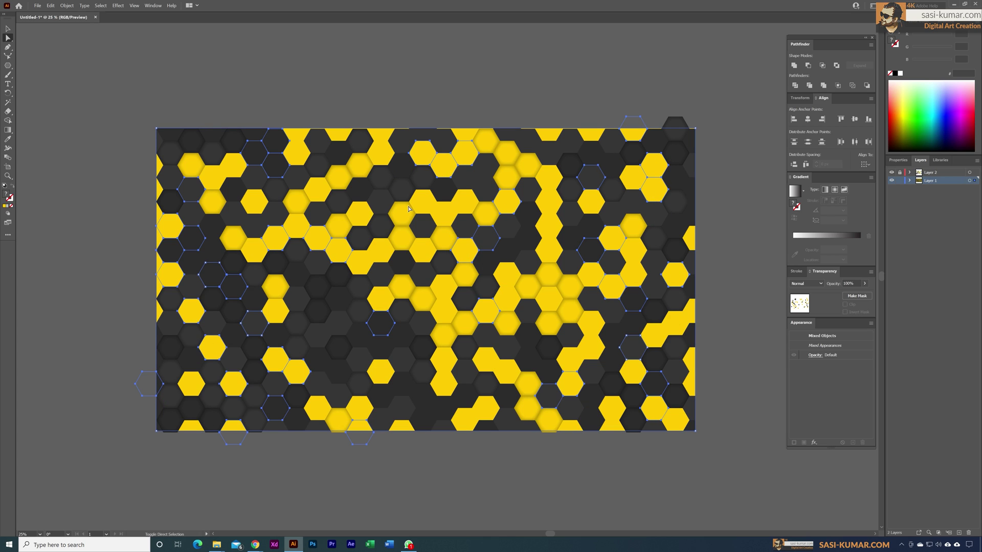
left_click(212, 134, "shift")
left_click(161, 198, "shift")
left_click(323, 392, "shift")
left_click(344, 401, "shift")
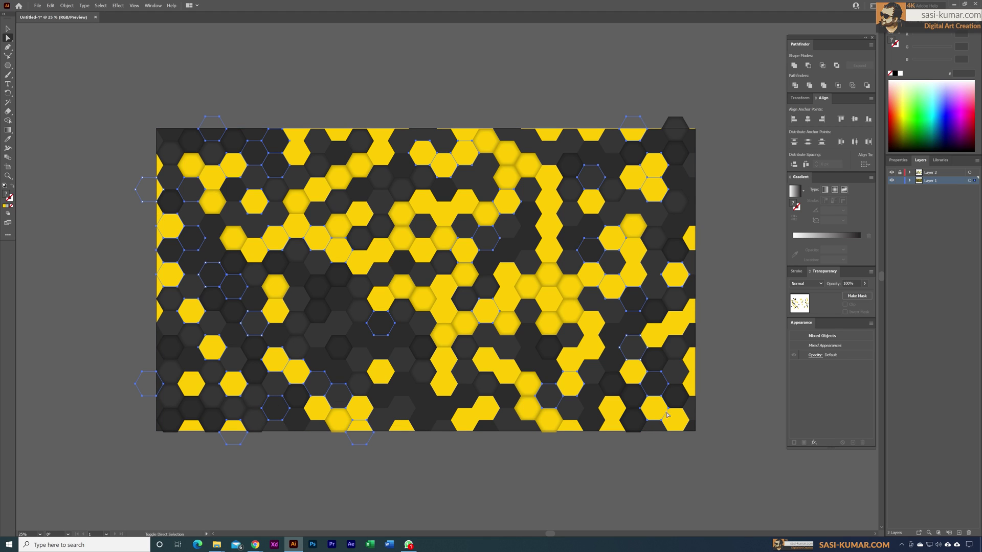
left_click(677, 216, "shift")
left_click(690, 165, "shift")
left_click(695, 141, "shift")
left_click(959, 533)
left_click_drag(978, 190, 978, 185)
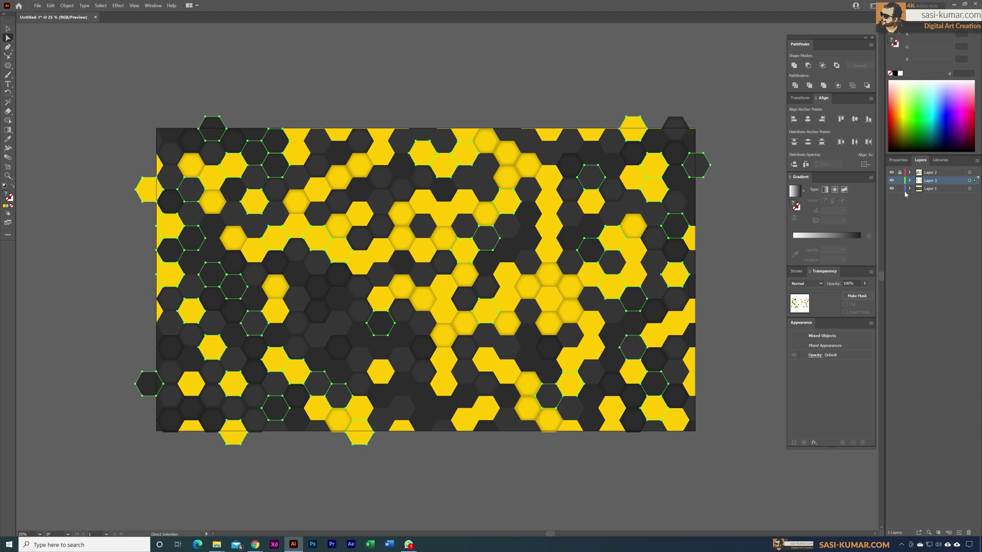
Apply a black Outer Glow in Multiply mode with a 25 px blur to the selected hexagons and deselect them.
left_click(117, 5)
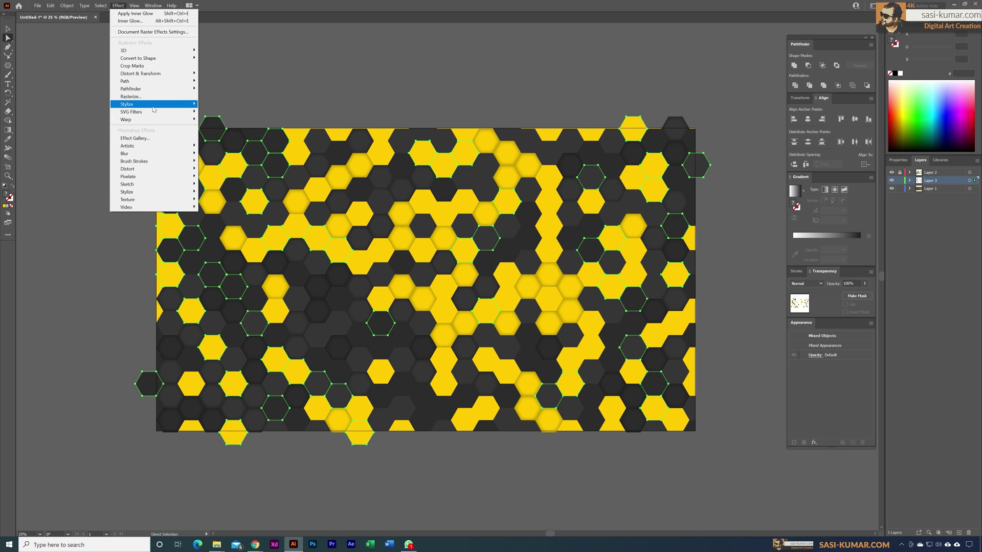
mouse_move(152, 109)
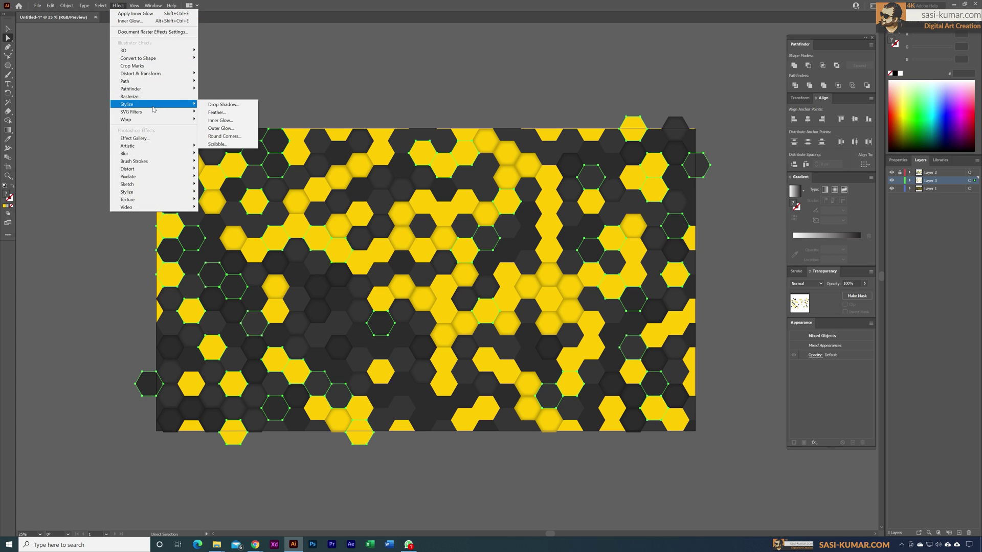
left_click(241, 130)
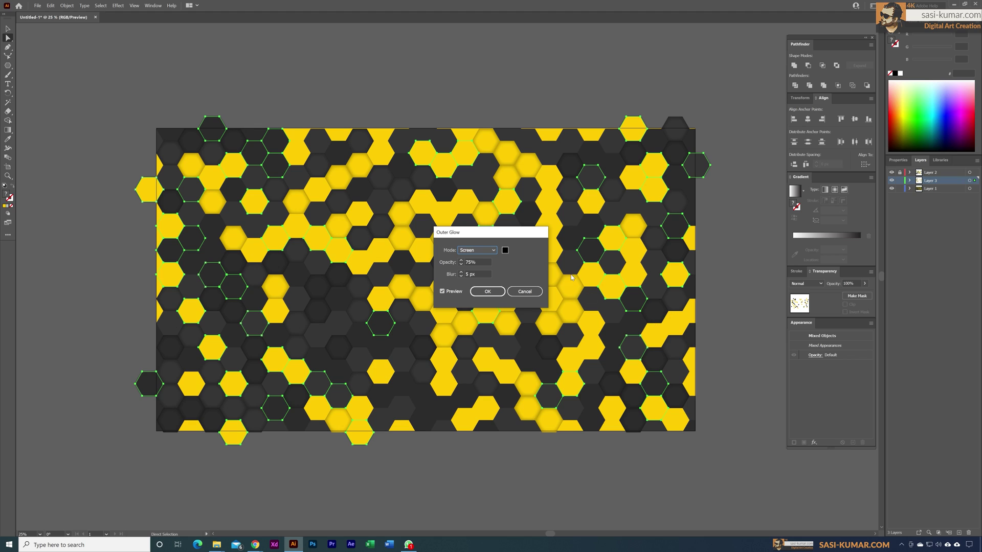
left_click_drag(523, 234, 541, 97)
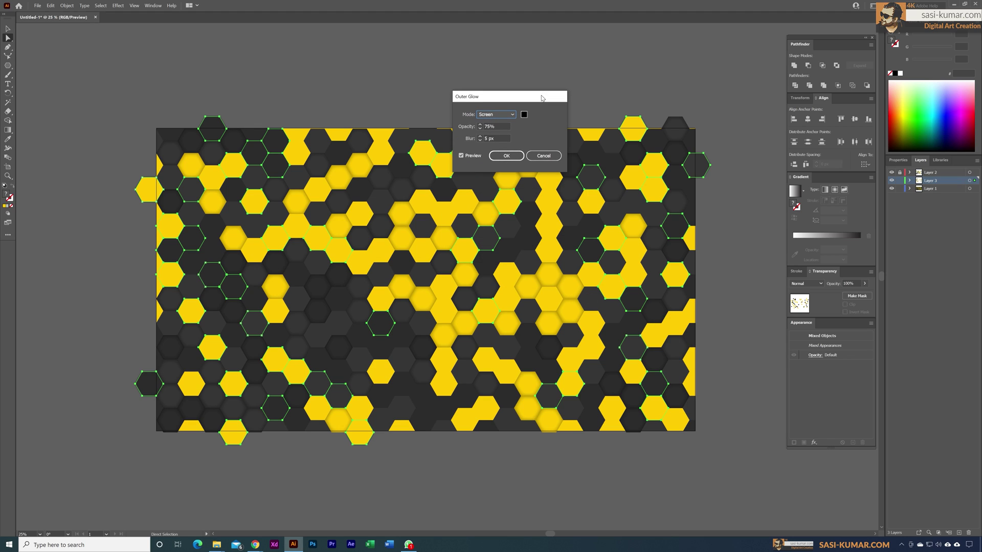
left_click(512, 115)
left_click(510, 118)
left_click(512, 115)
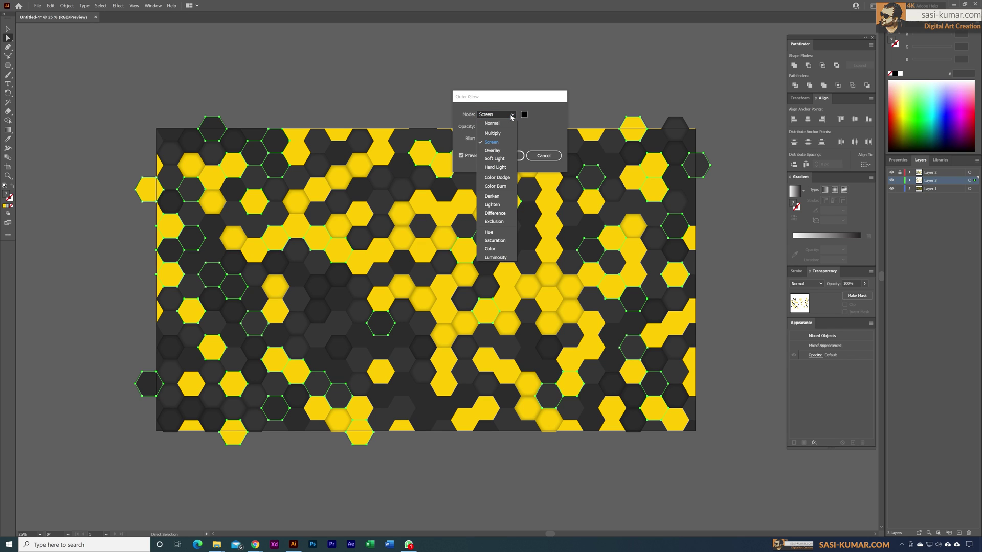
left_click(492, 143)
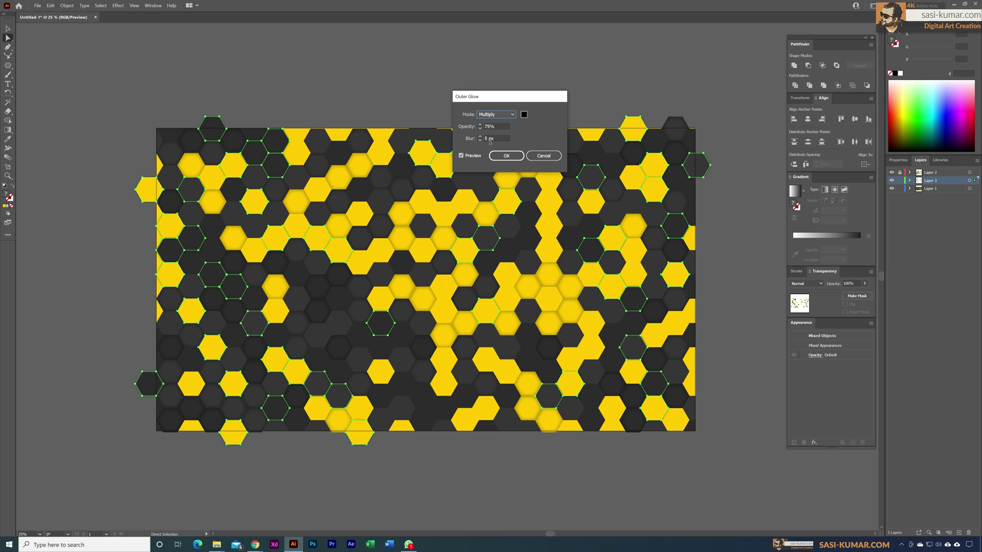
double_click(488, 139)
type("25")
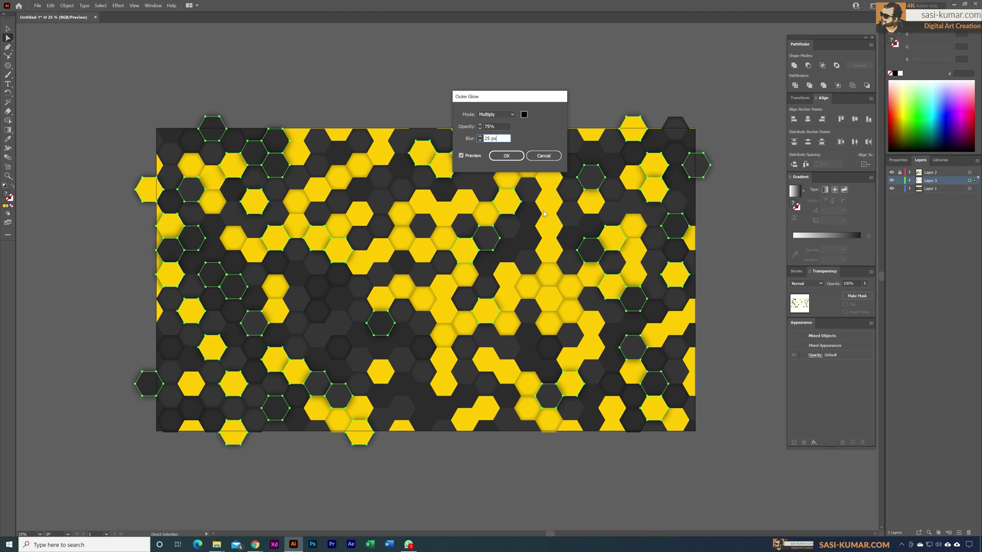
left_click(501, 156)
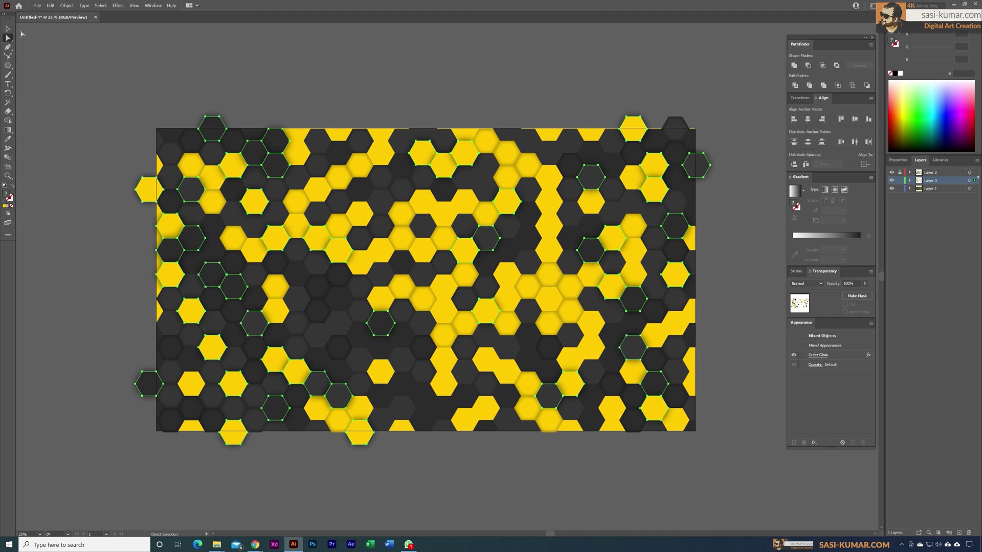
key("v")
left_click(448, 67)
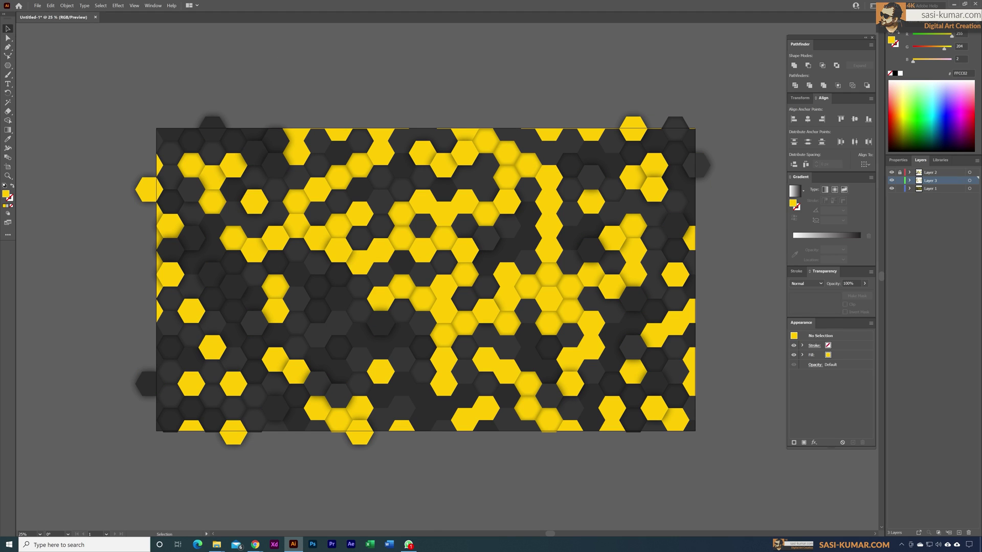
Directly select two alternate yellow hexagons in the vertical yellow column right of centre and apply the same Outer Glow to them.
left_click(548, 206)
left_click(8, 38)
left_click(171, 42)
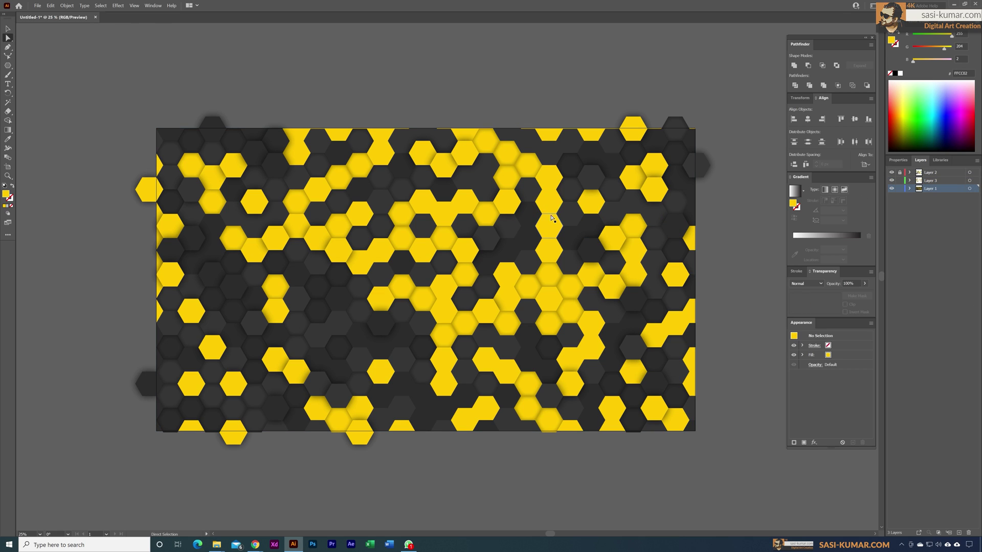
left_click(551, 218)
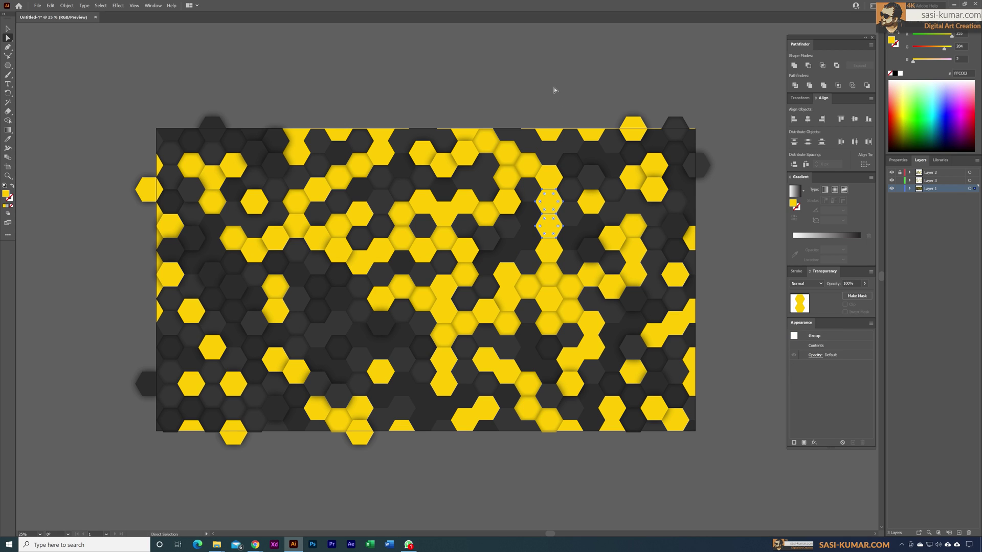
left_click(564, 67)
left_click(550, 251)
left_click(551, 206, "shift")
left_click(118, 5)
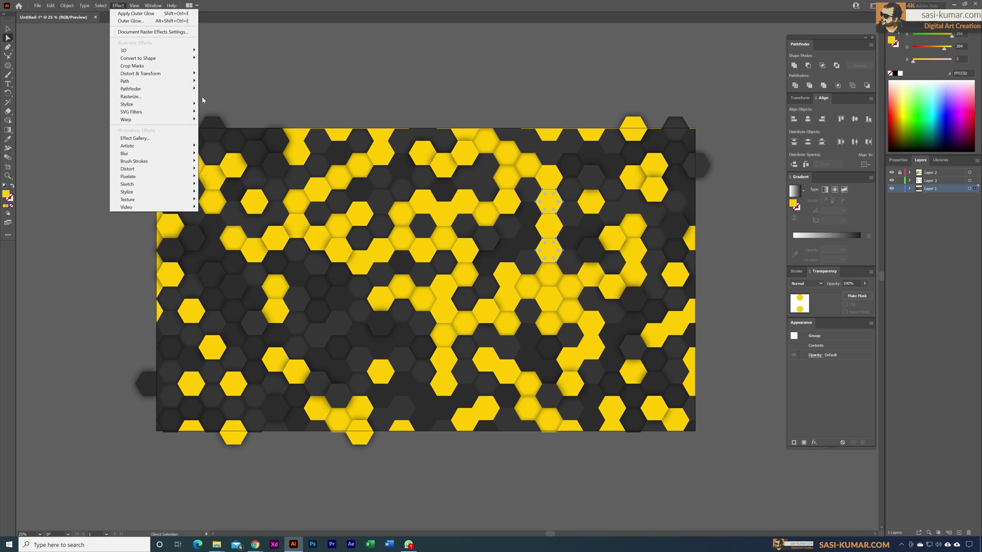
left_click(136, 13)
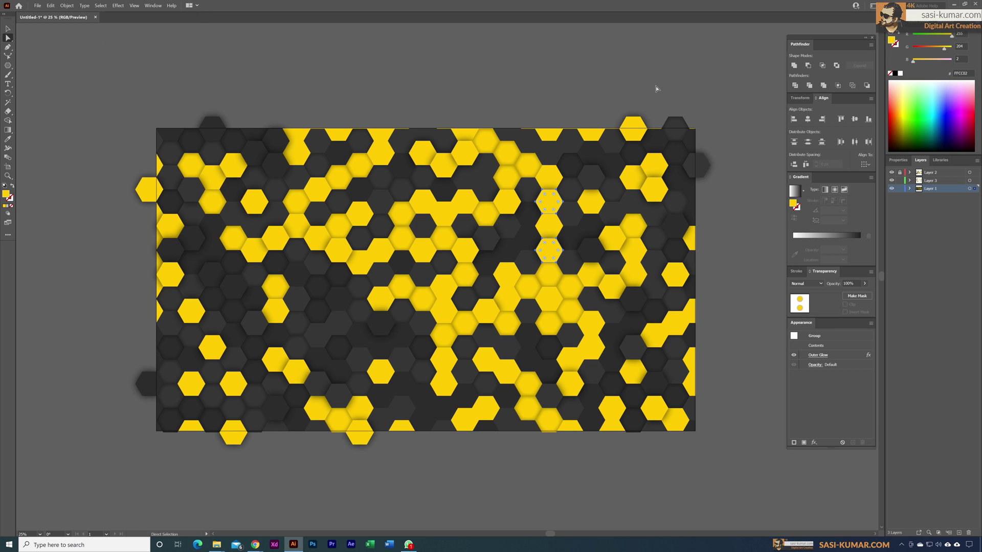
left_click(550, 242, "shift")
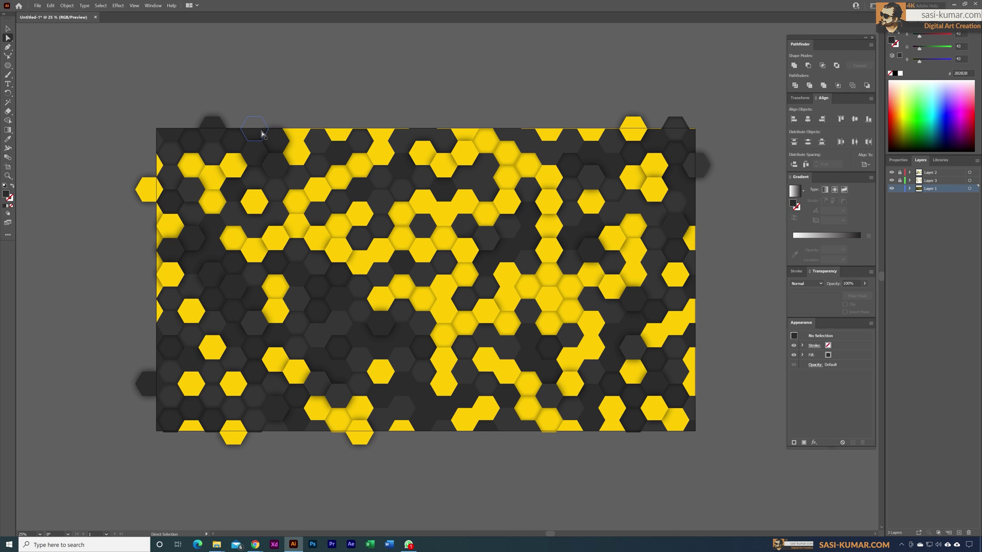
Delete the artboard-sized clipping rectangle around the hexagons on Layer 1.
left_click(262, 131)
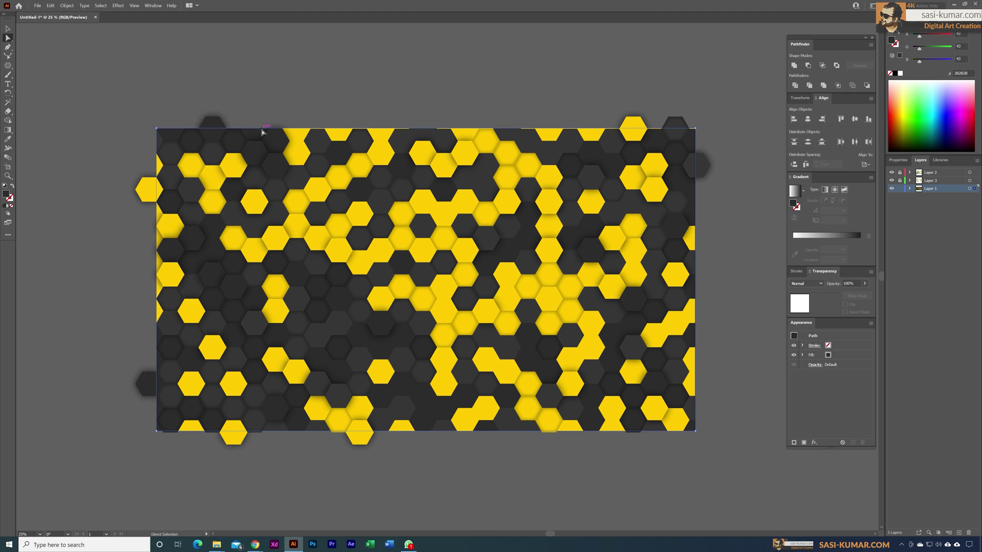
key("Delete")
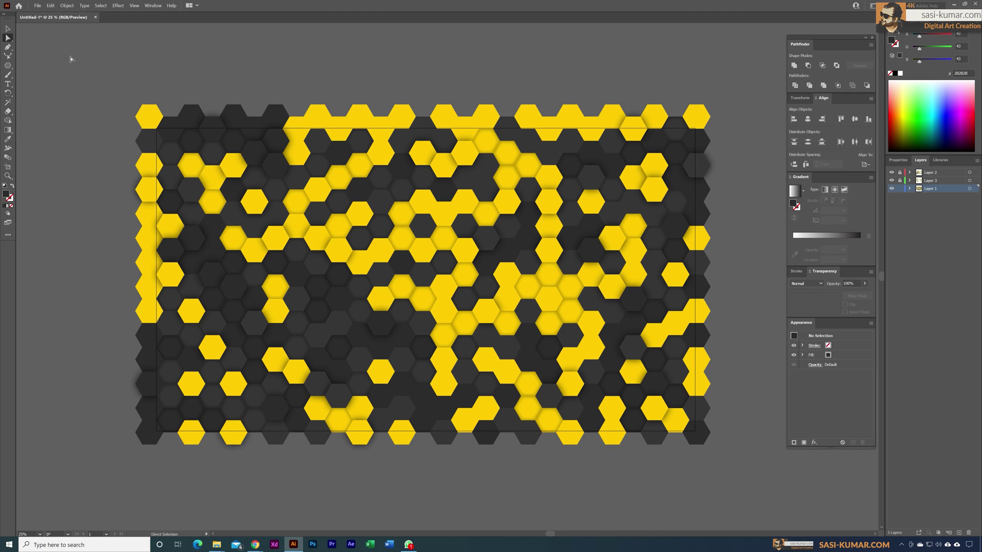
Apply a Multiply Drop Shadow with 75% opacity, 7 px X and Y offsets and 25 px blur to all Layer 1 hexagons and deselect them.
key("ctrl+a")
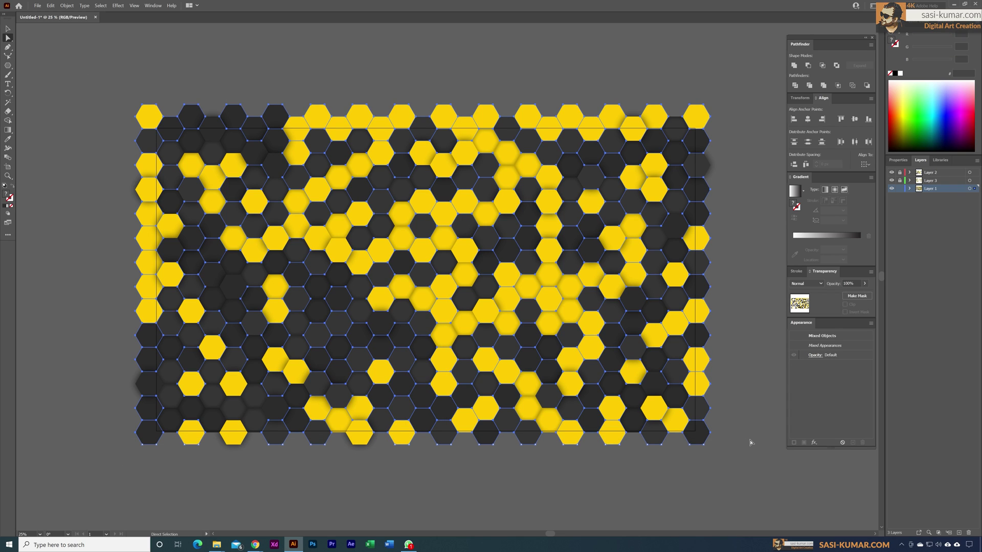
left_click(118, 6)
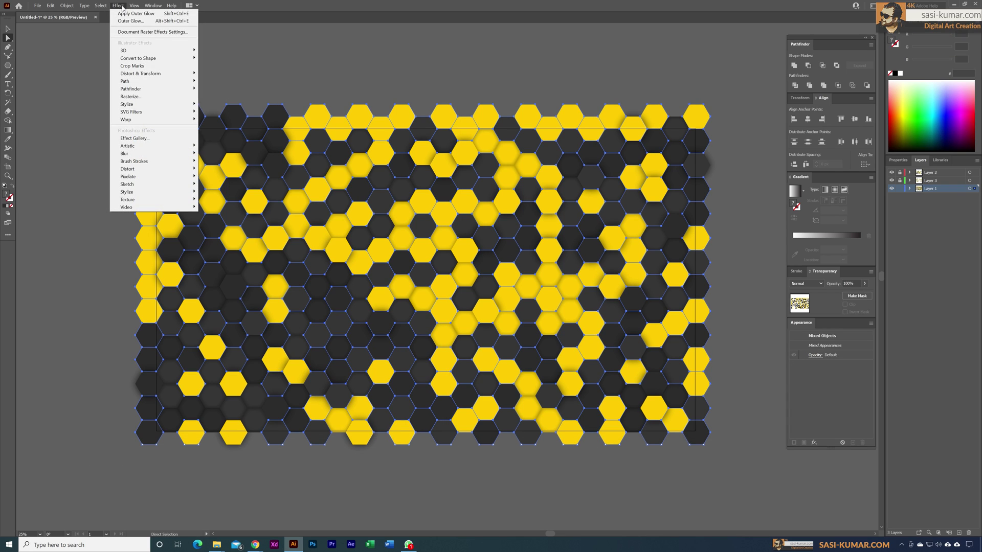
mouse_move(159, 108)
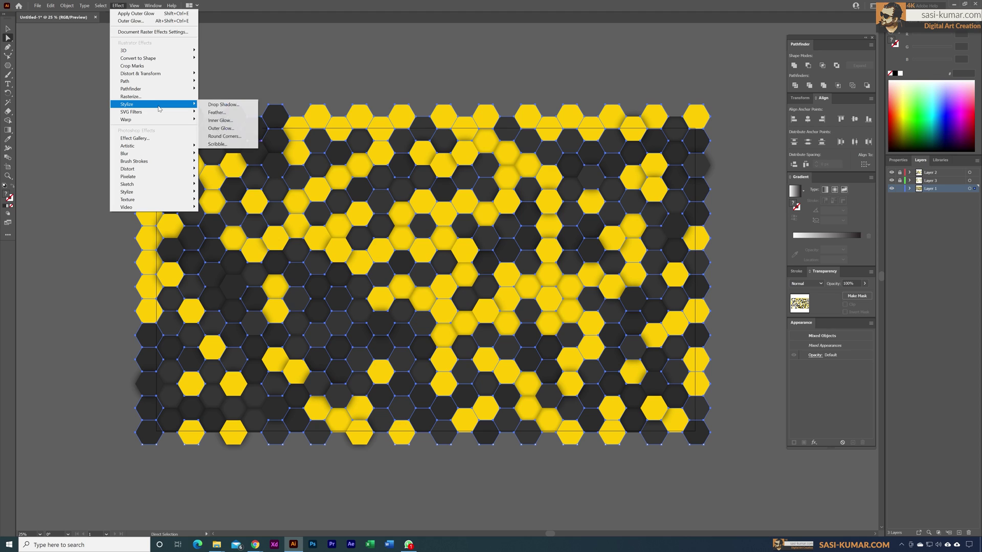
left_click(251, 109)
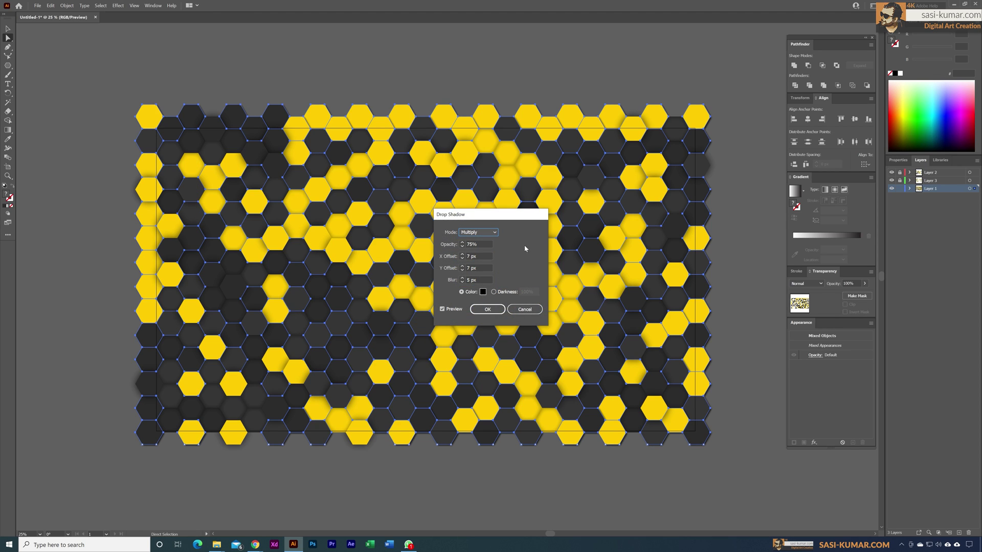
left_click_drag(514, 220, 659, 80)
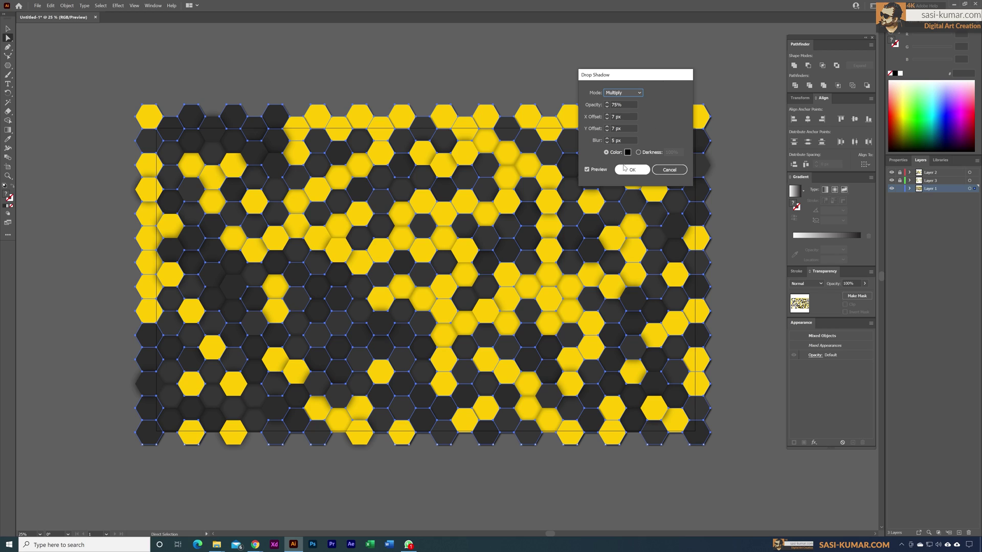
double_click(612, 141)
type("25")
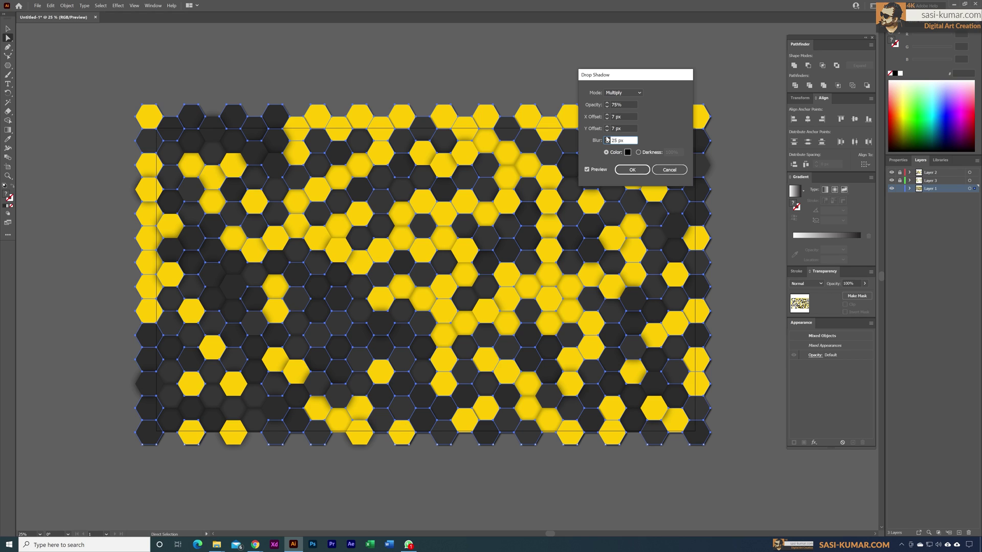
left_click(621, 131)
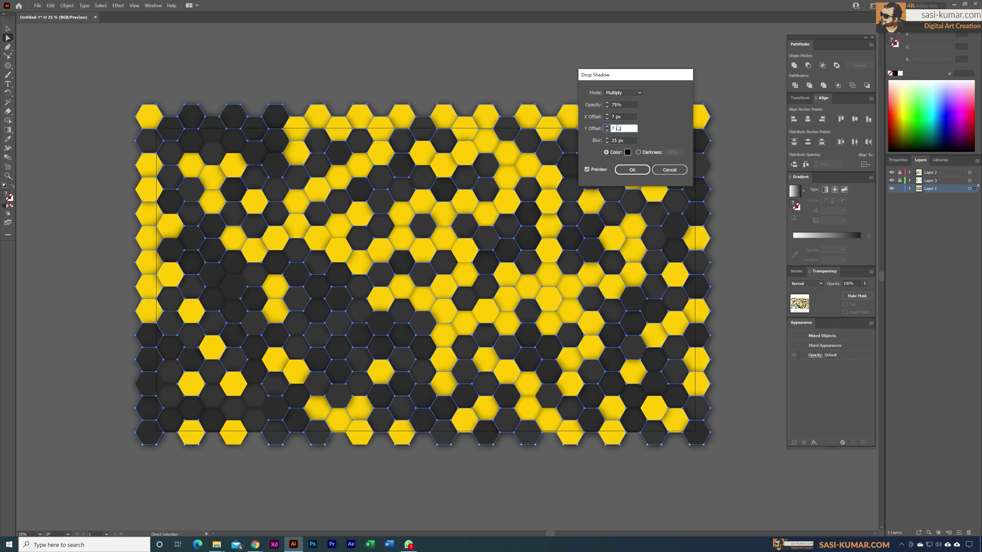
left_click(632, 169)
left_click(8, 28)
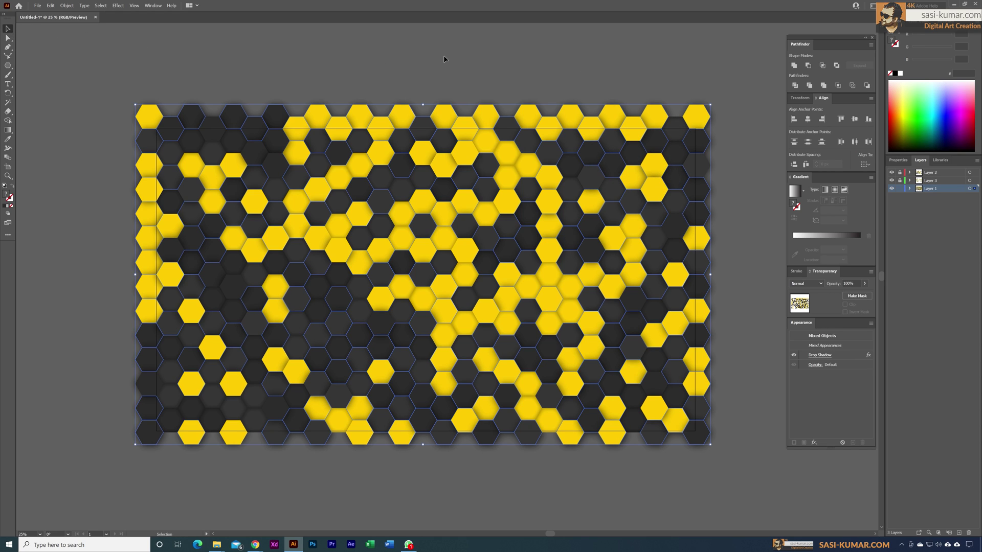
left_click(445, 60)
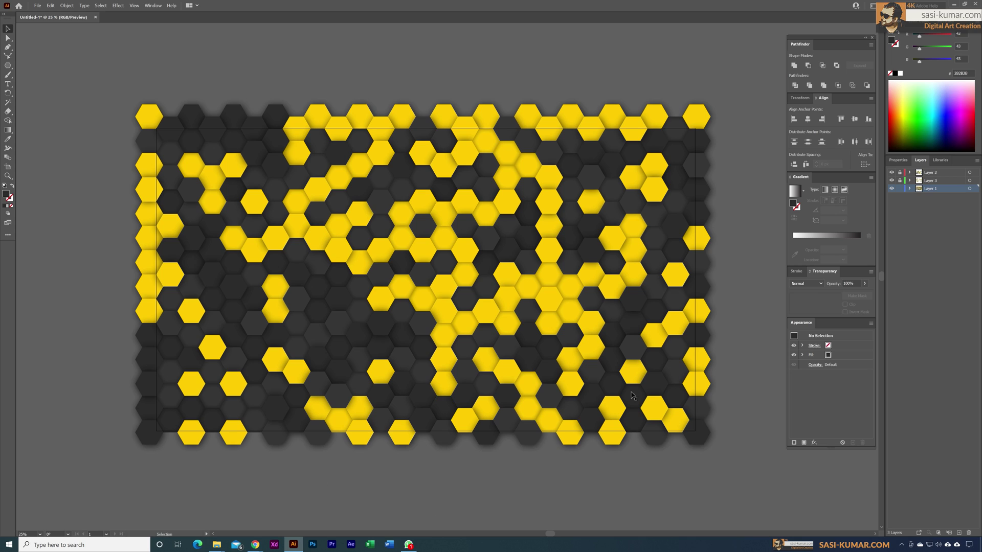
Unlock Layer 2 and Layer 3 and group the hexagons of all three layers together.
left_click(900, 173)
left_click_drag(745, 469, 53, 3)
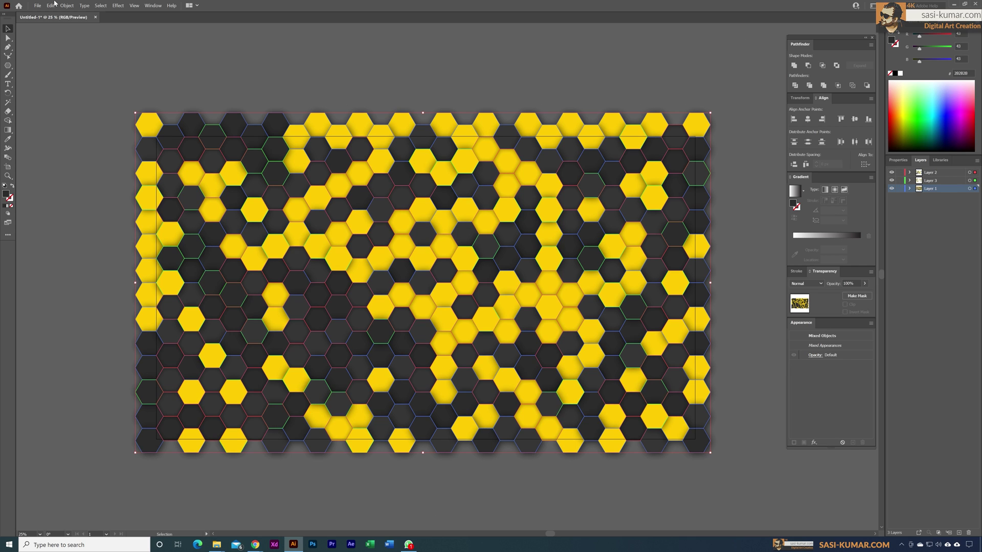
key("ctrl+g")
key("v")
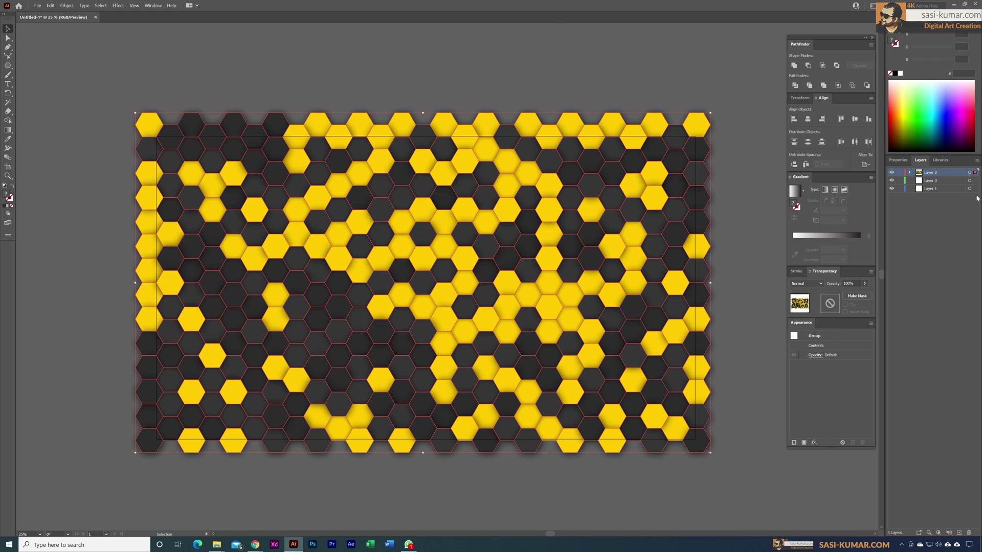
Delete the emptied Layer 1 and Layer 3 and deselect the hexagon group.
left_click(937, 189)
left_click(939, 180, "shift")
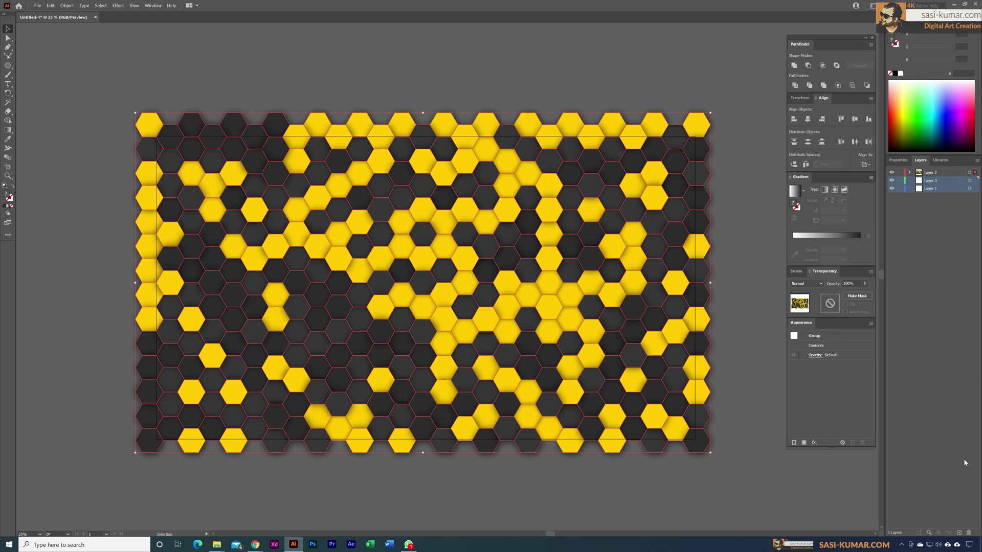
left_click(968, 532)
left_click(504, 98)
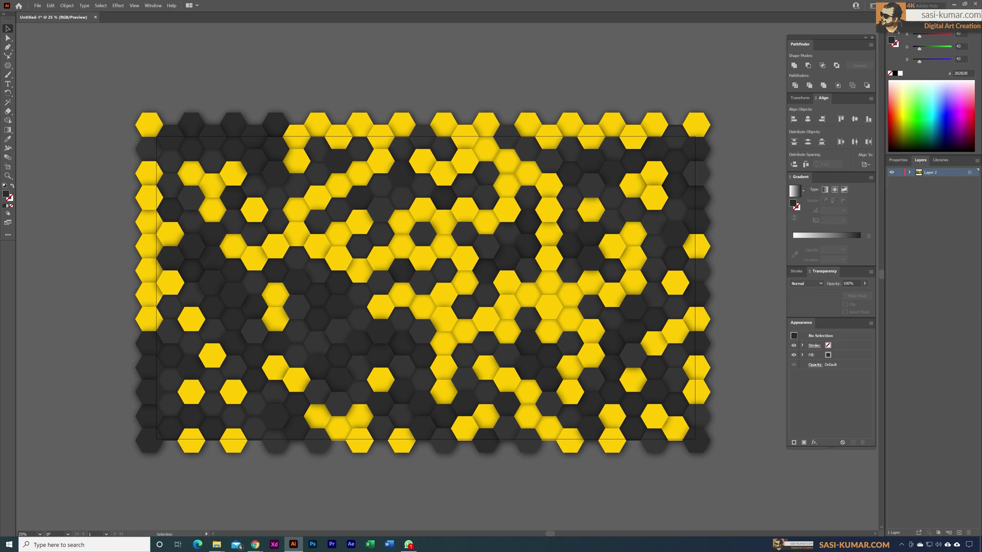
Draw a rectangle over the hexagons that matches the artboard bounds and deselect it.
left_click(8, 66)
left_click(23, 66)
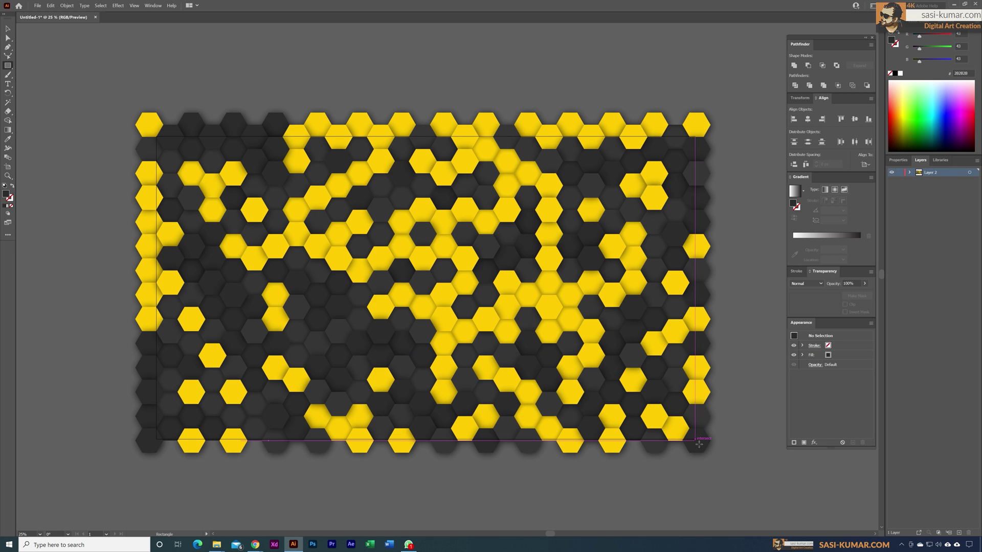
left_click_drag(699, 442, 156, 137)
left_click(8, 29)
left_click(110, 83)
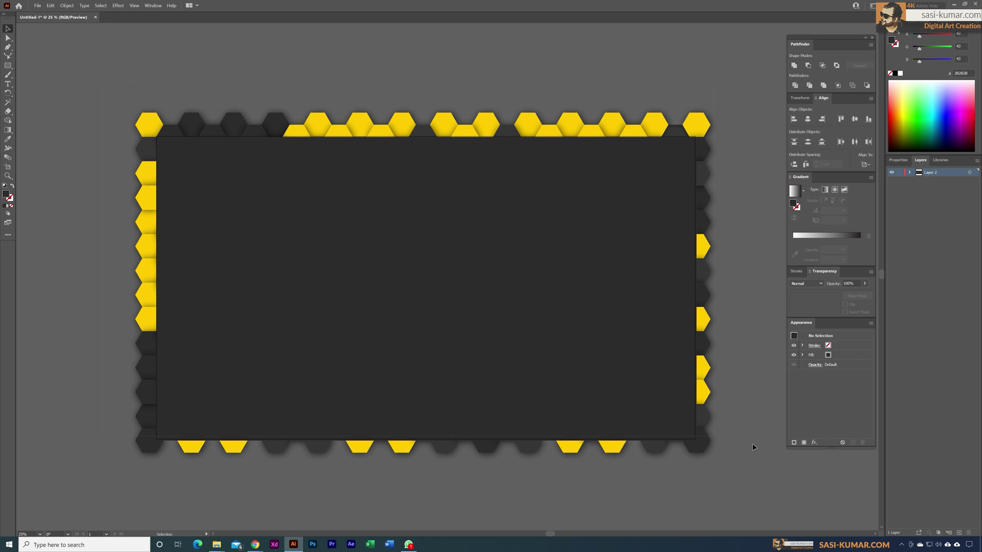
Make a clipping mask from the rectangle and the hexagon group, cropping the pattern to the artboard.
key("ctrl+a")
right_click(386, 231)
left_click(415, 289)
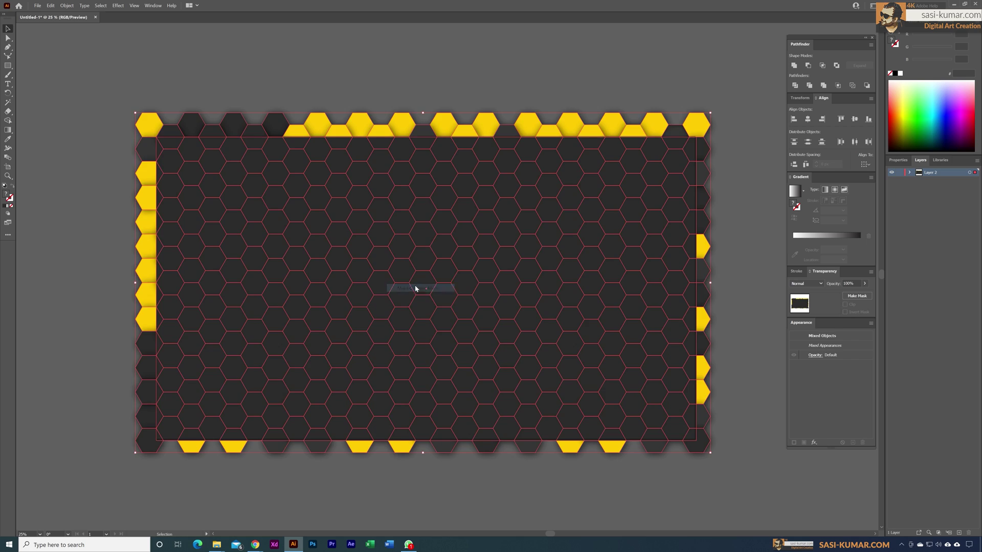
left_click(444, 57)
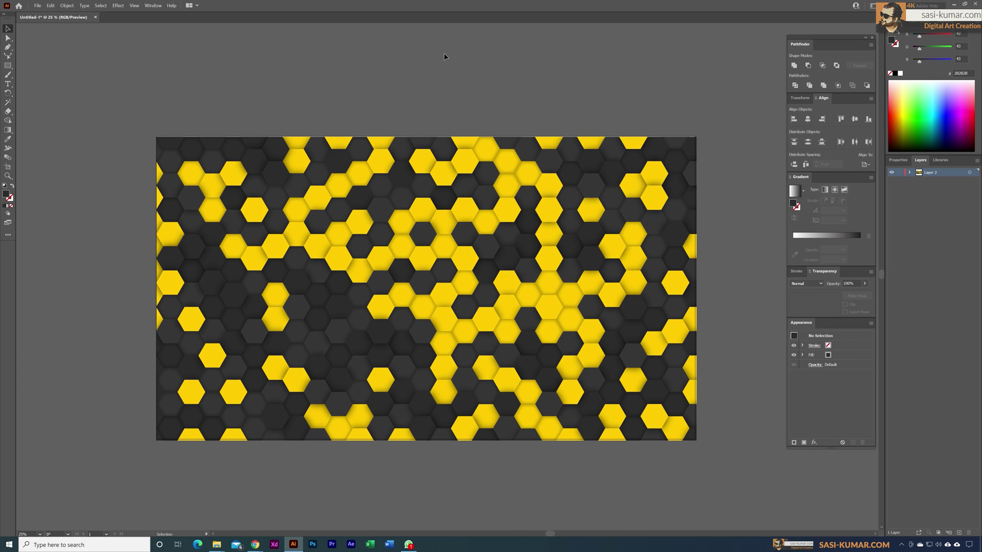
left_click_drag(444, 57, 613, 498)
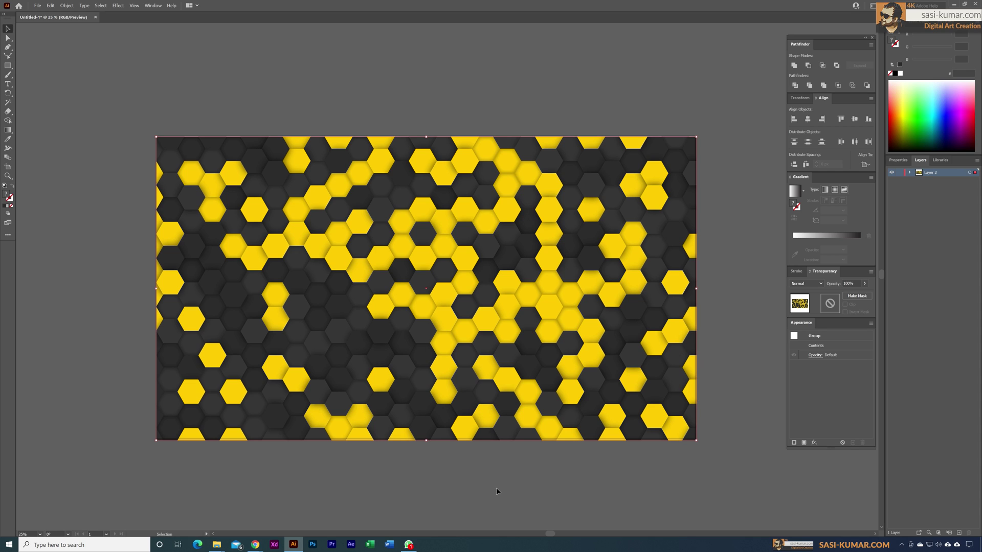
double_click(446, 221)
key("ctrl+a")
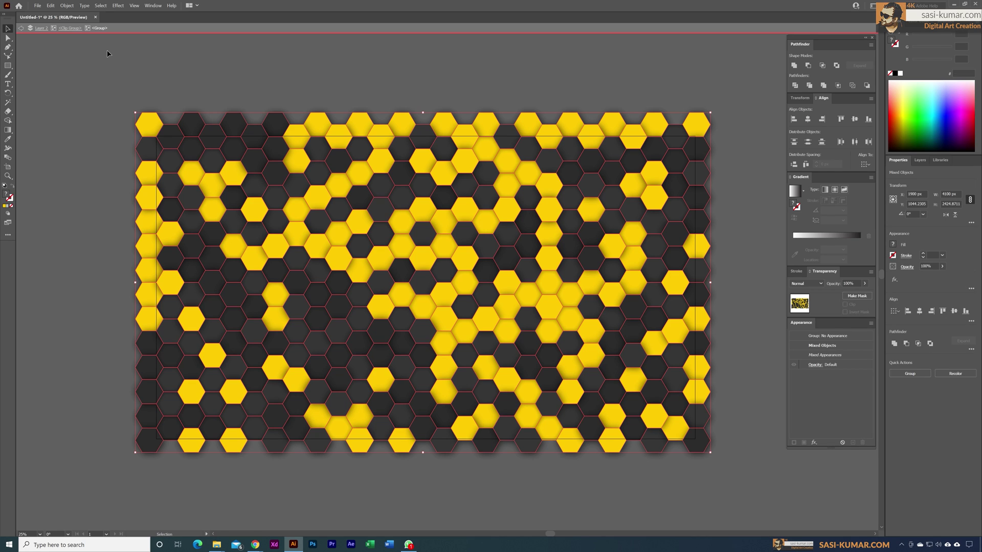
left_click(954, 374)
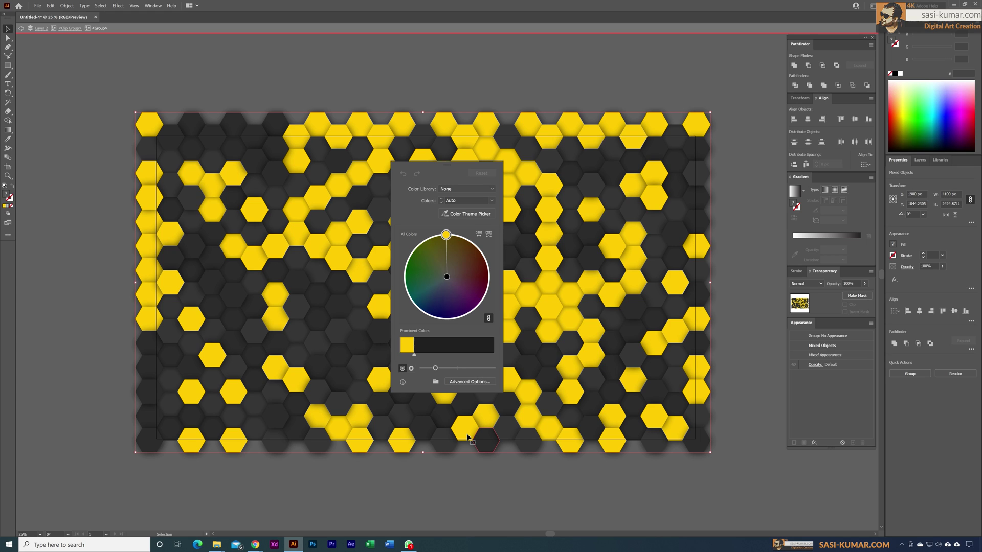
double_click(451, 80)
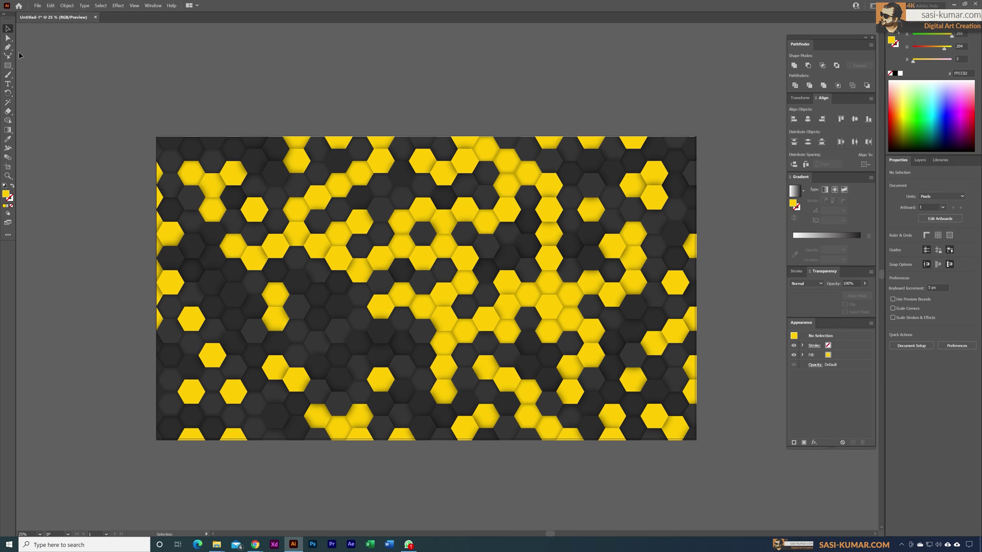
Directly select five scattered dark hexagons and one yellow hexagon in the lower-left half of the pattern and fill them with off-white FFFCF3.
left_click(8, 37)
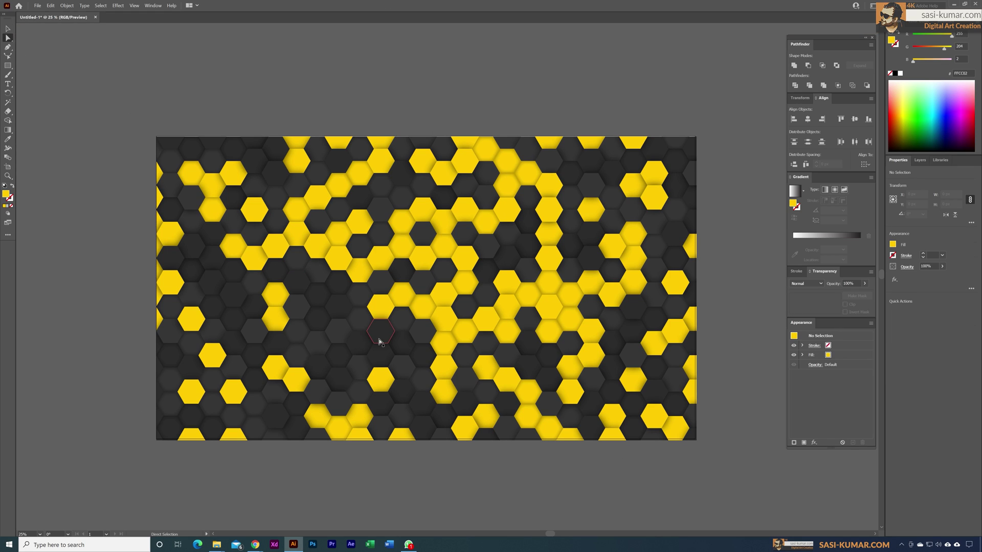
left_click(257, 290)
left_click(242, 306, "shift")
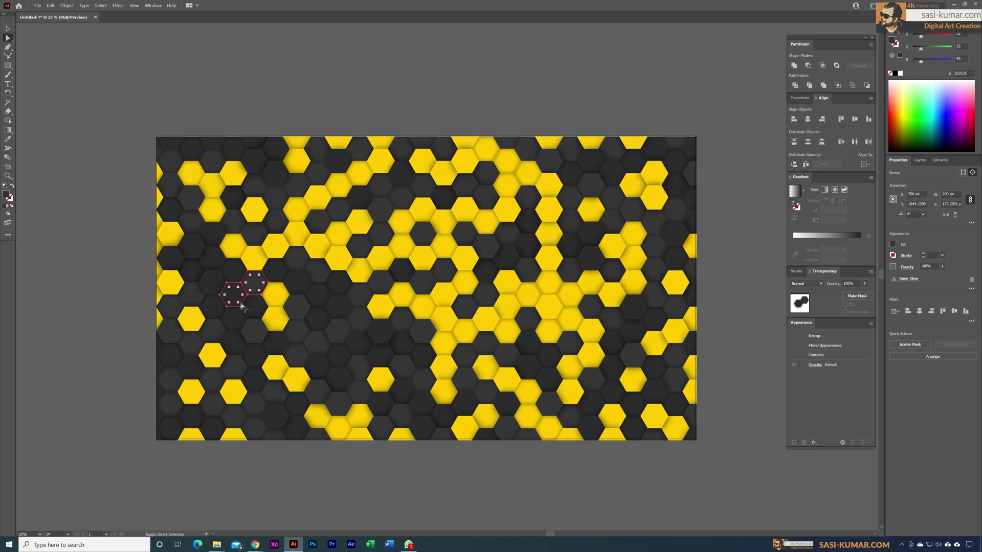
left_click(254, 332, "shift")
left_click(359, 319, "shift")
left_click(297, 379, "shift")
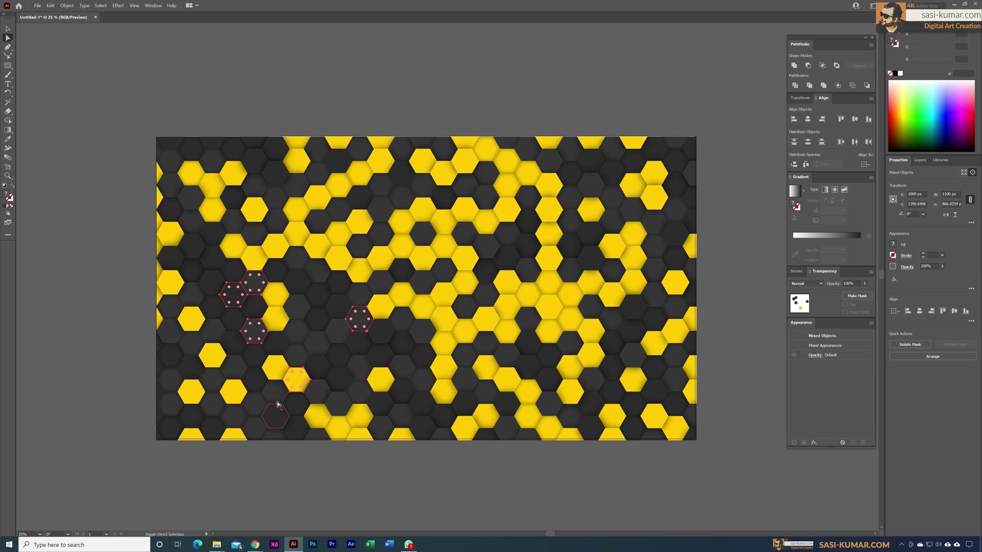
left_click(277, 422, "shift")
double_click(10, 198)
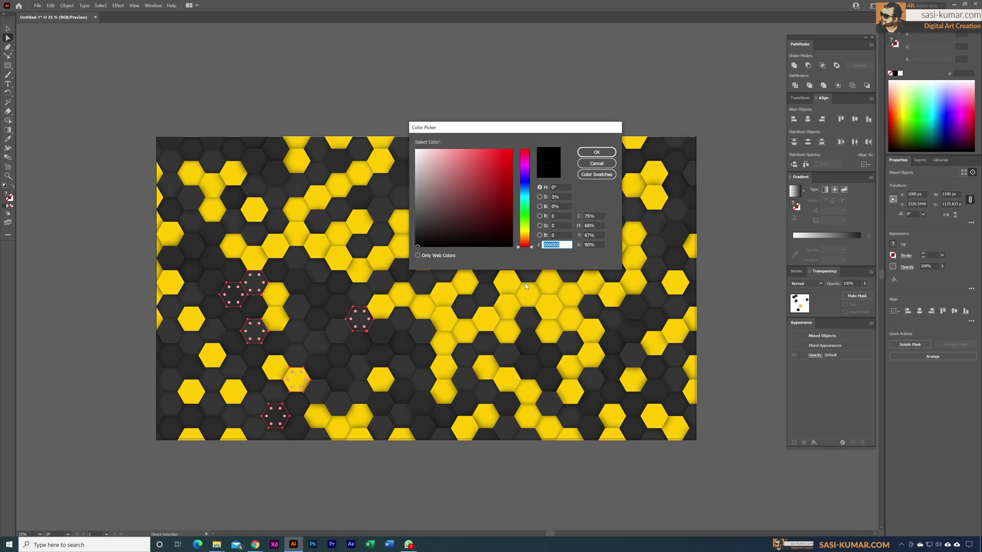
left_click_drag(523, 247, 524, 235)
left_click_drag(442, 163, 419, 149)
left_click(597, 152)
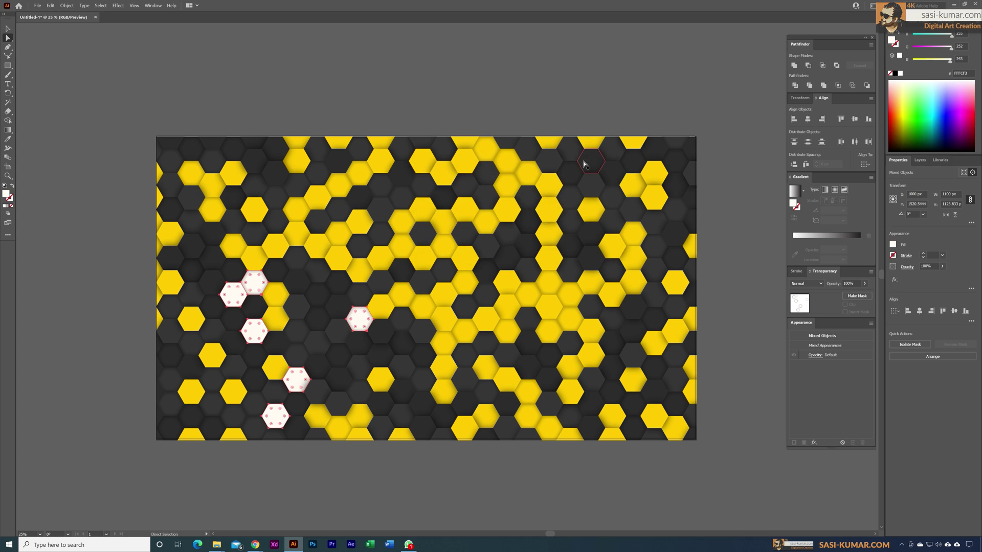
left_click(180, 61)
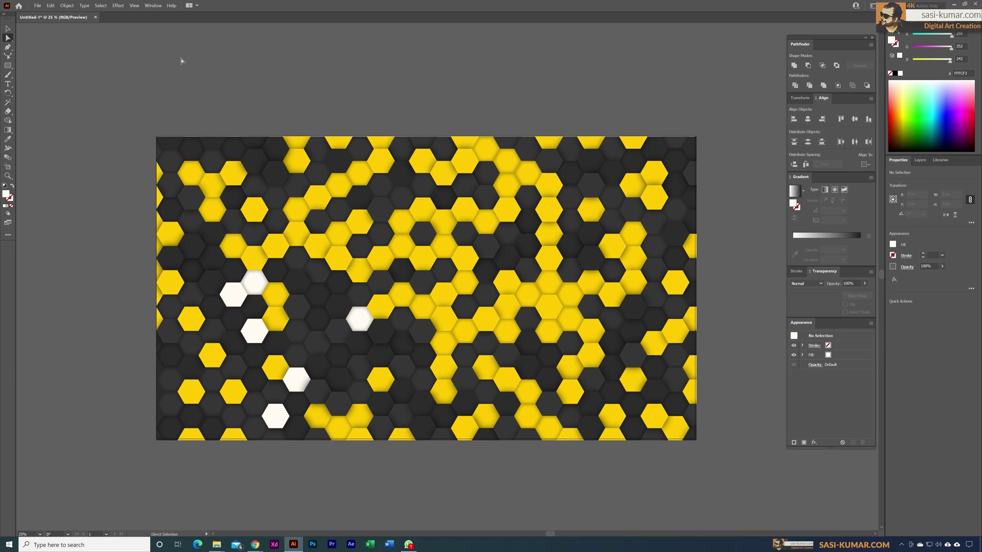